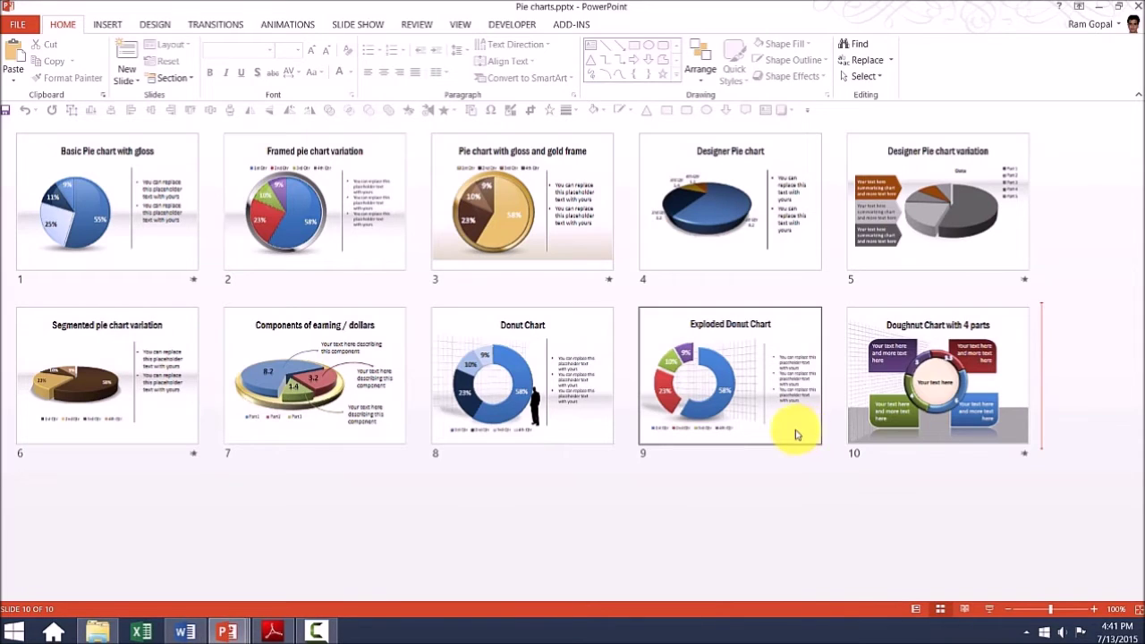
Step: Copy the Exploded Donut Chart slide from the Pie charts presentation
{"action": "left_click", "coordinate": [737, 373]}
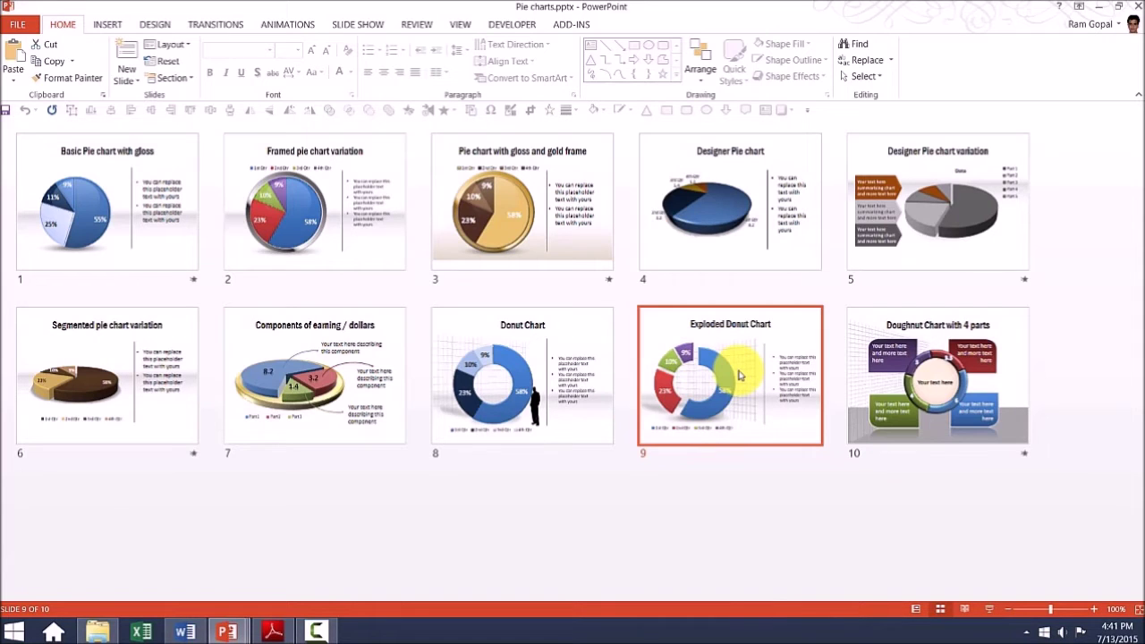
{"action": "right_click", "coordinate": [739, 376]}
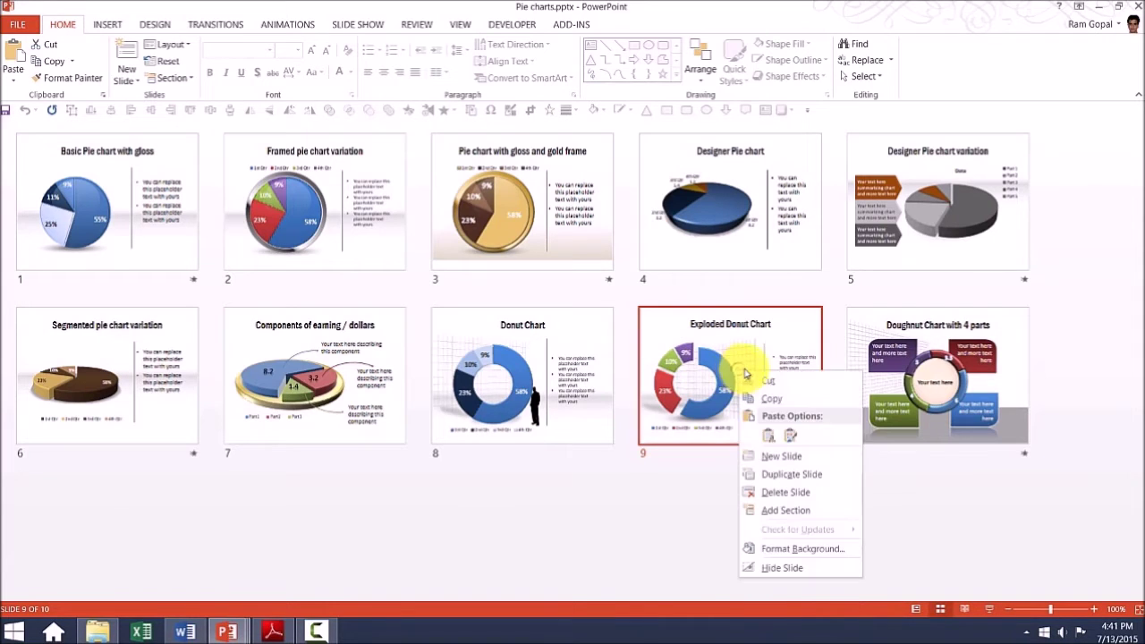
{"action": "left_click", "coordinate": [779, 401]}
Step: Switch to Presentation4 and paste the copied slide after the 16:9 Format slide, keeping its source formatting
{"action": "mouse_move", "coordinate": [225, 628]}
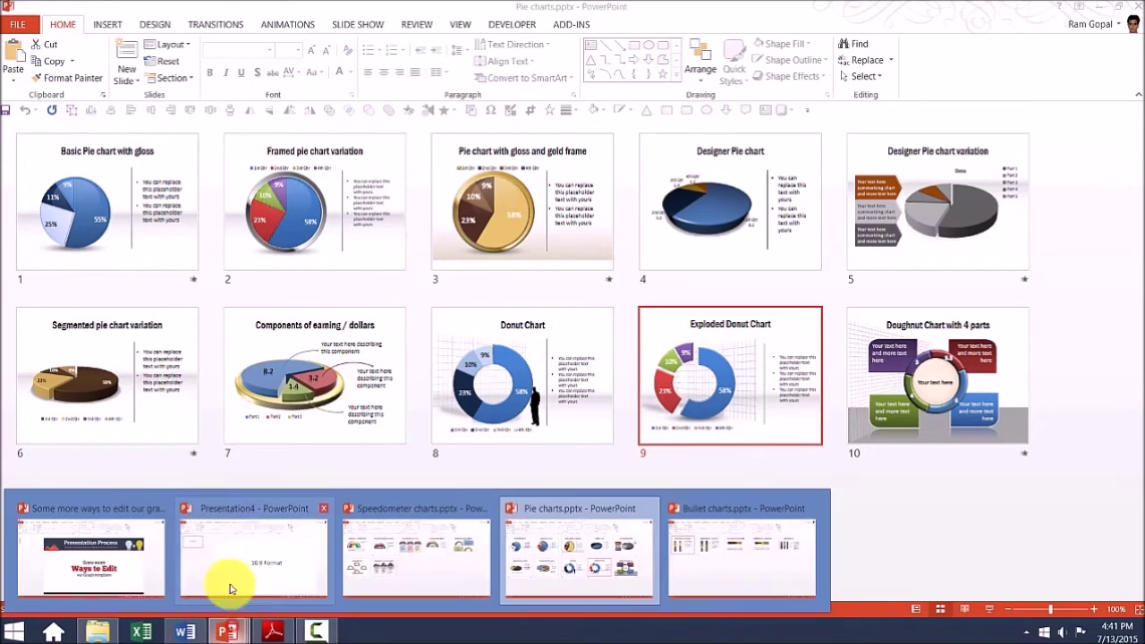
{"action": "left_click", "coordinate": [220, 569]}
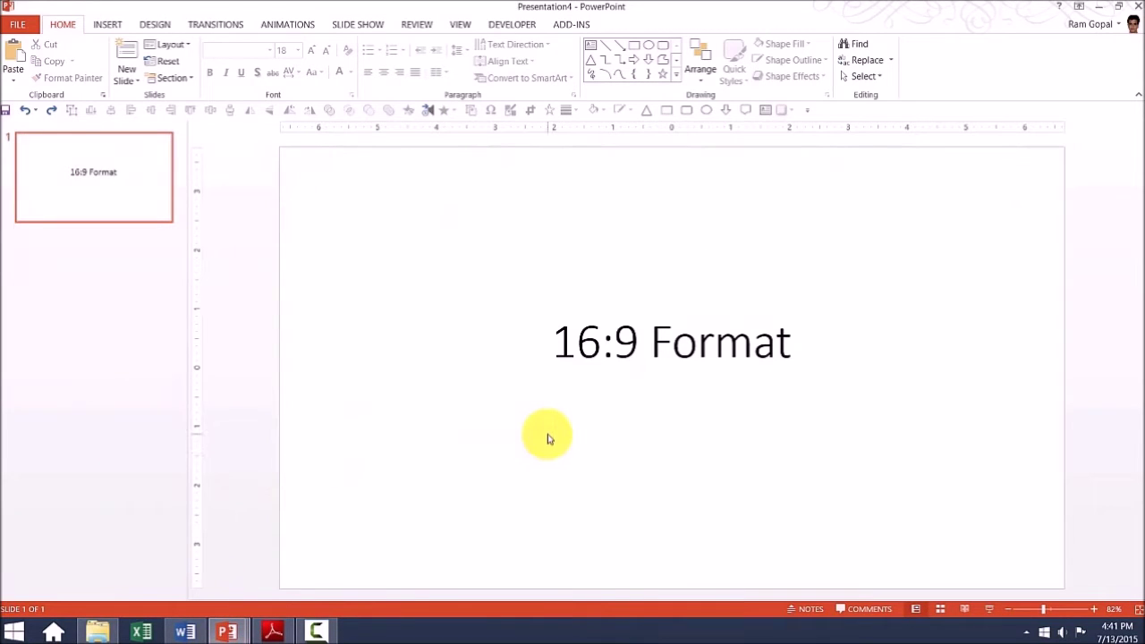
{"action": "left_click", "coordinate": [123, 244]}
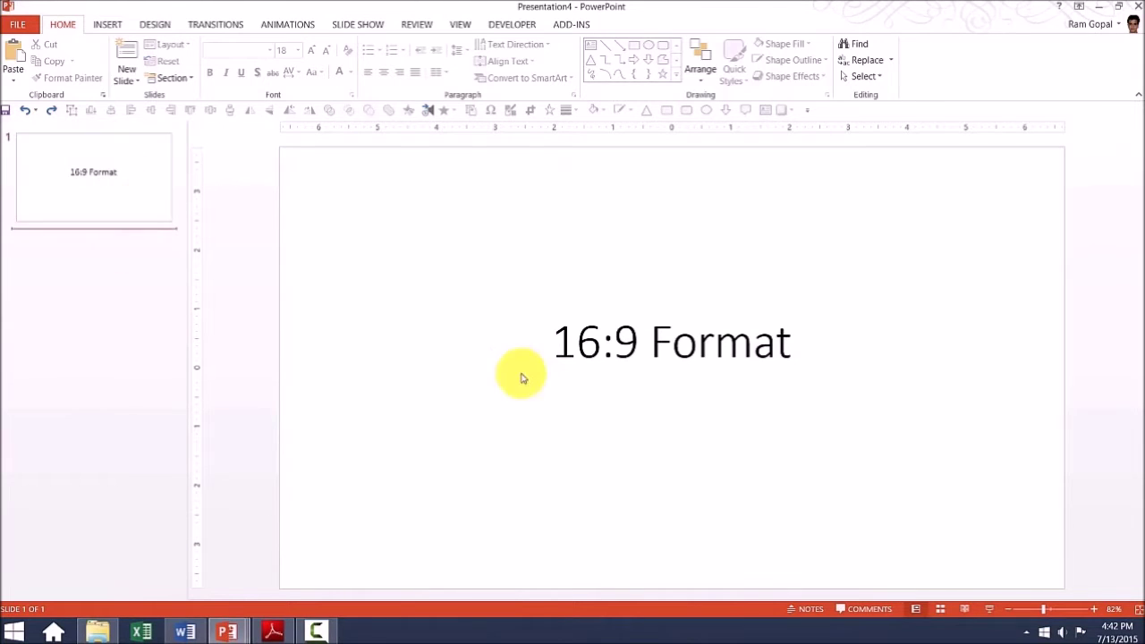
{"action": "right_click", "coordinate": [89, 242]}
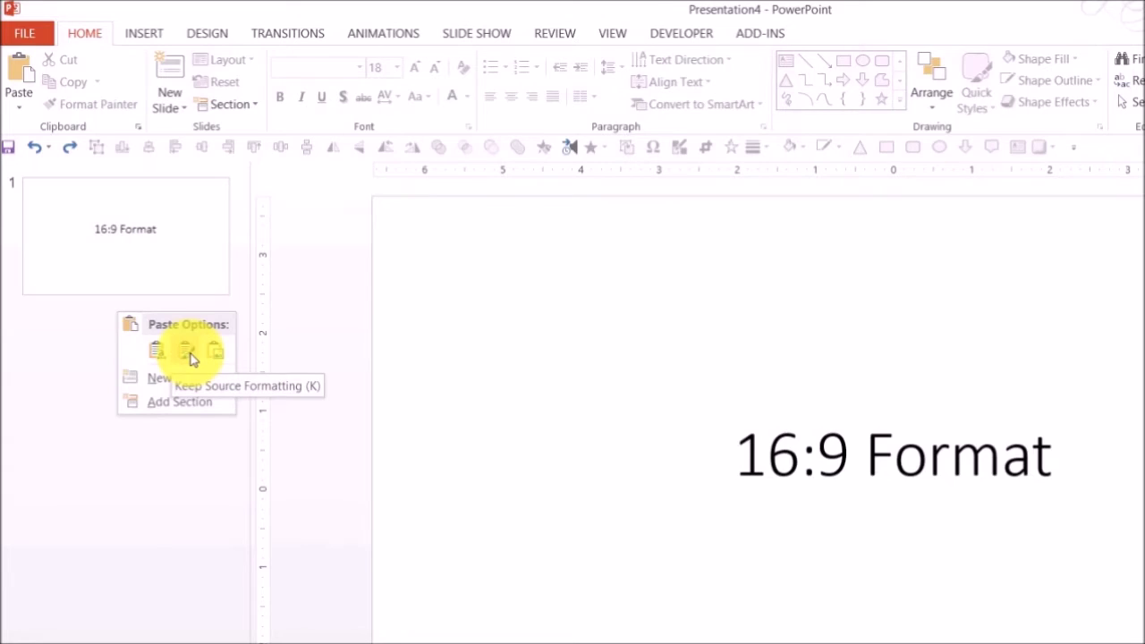
{"action": "left_click", "coordinate": [188, 353]}
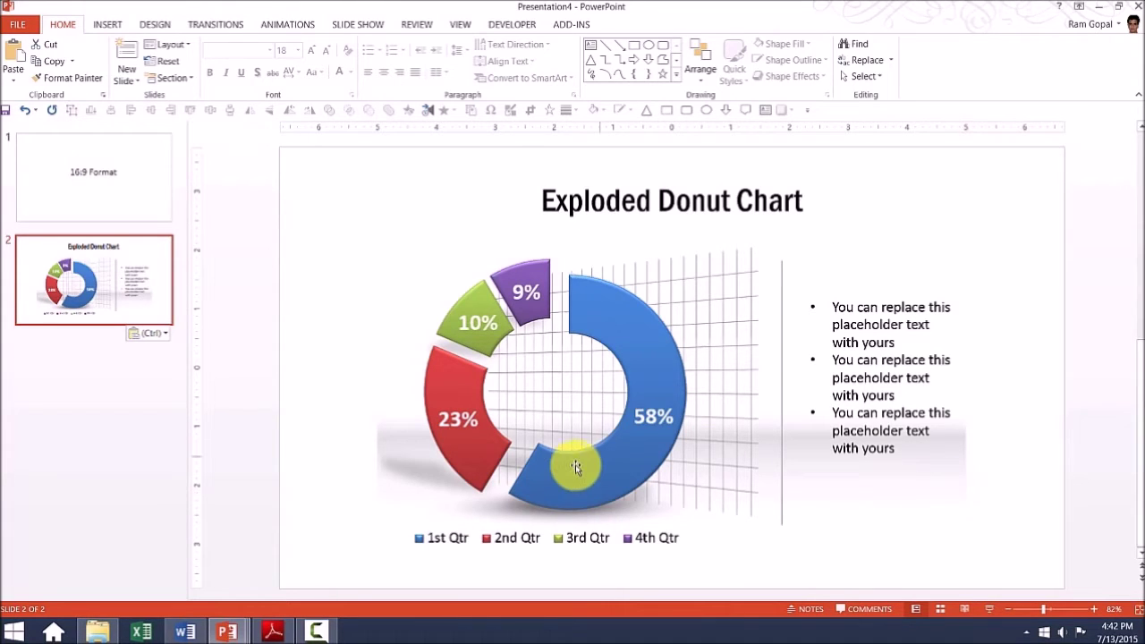
Step: Extend the grey gradient band behind the donut chart across the full width of the slide
{"action": "mouse_move", "coordinate": [567, 465]}
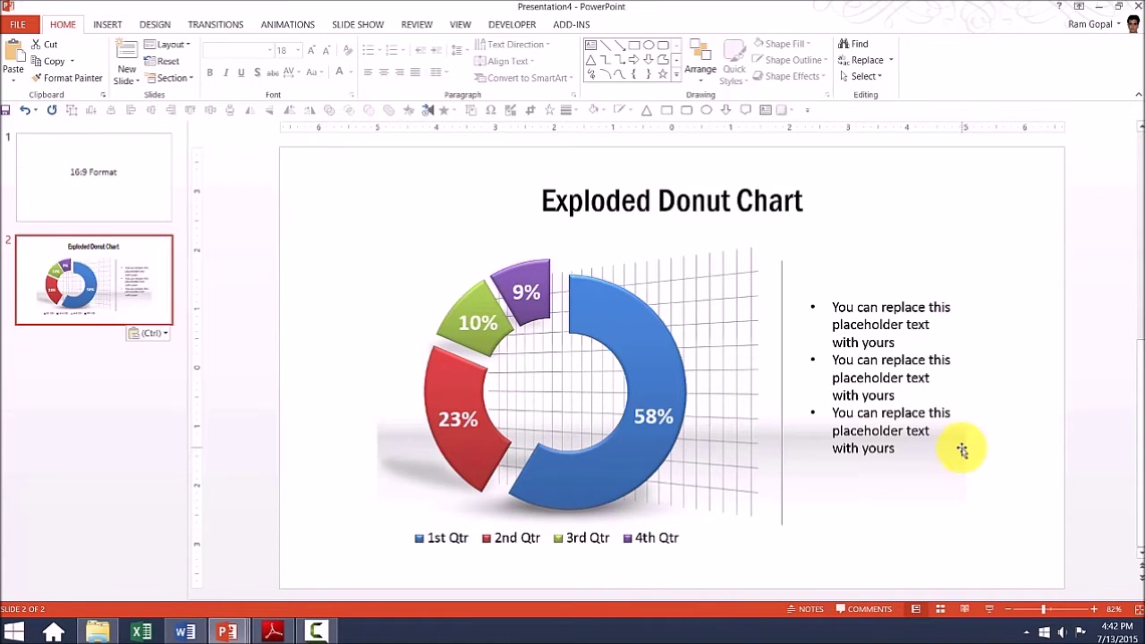
{"action": "key", "text": "ctrl+v"}
{"action": "left_click_drag", "start_coordinate": [959, 450], "coordinate": [1002, 448]}
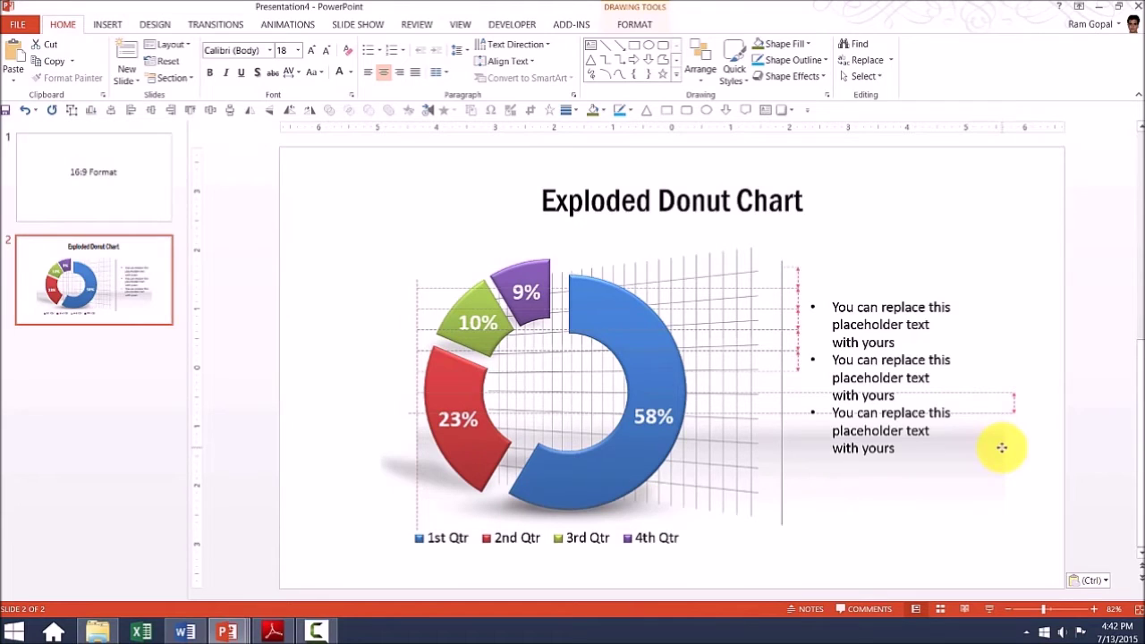
{"action": "left_click_drag", "start_coordinate": [1002, 448], "coordinate": [1063, 463]}
{"action": "left_click", "coordinate": [1090, 461]}
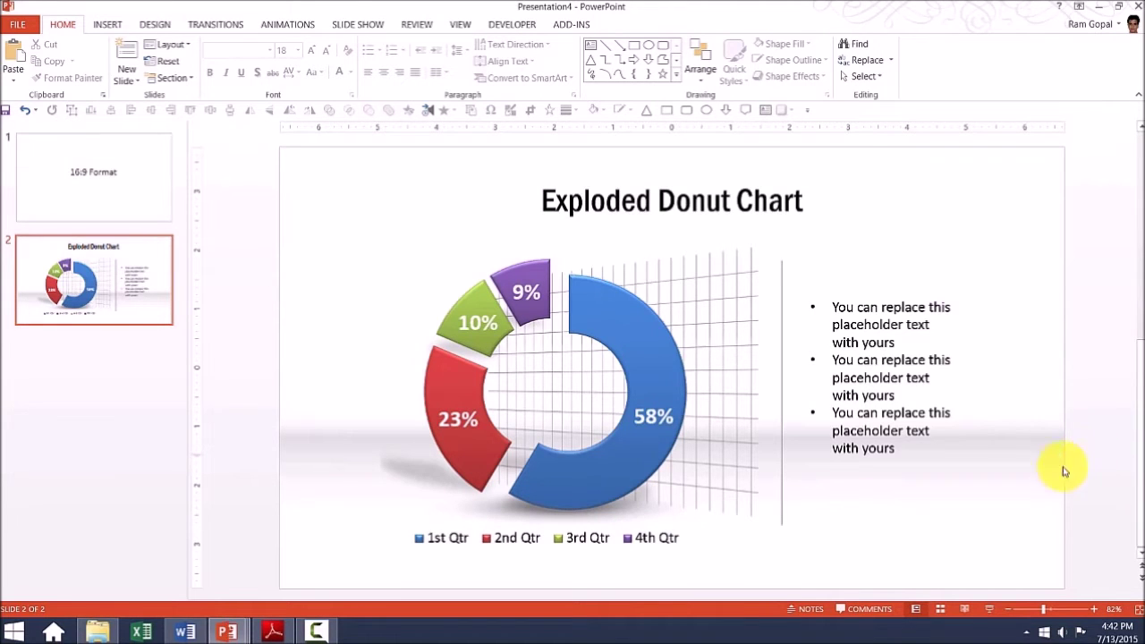
{"action": "left_click", "coordinate": [1029, 447]}
{"action": "key", "text": "Escape"}
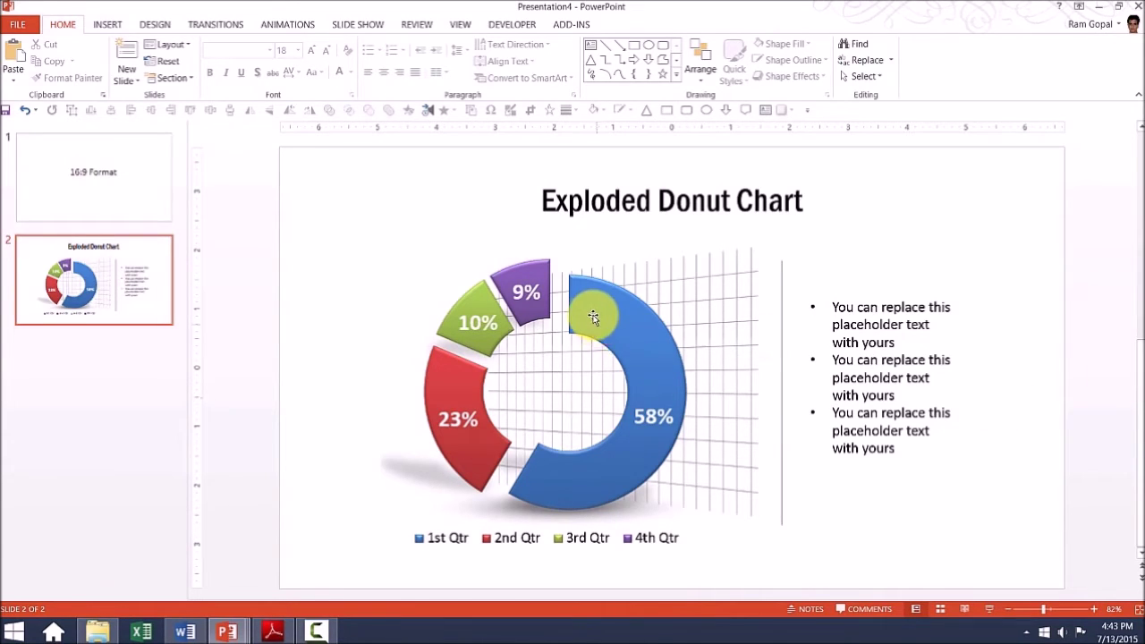
Step: Preview the Retrospect theme on the Exploded Donut Chart slide without applying it
{"action": "mouse_move", "coordinate": [610, 312]}
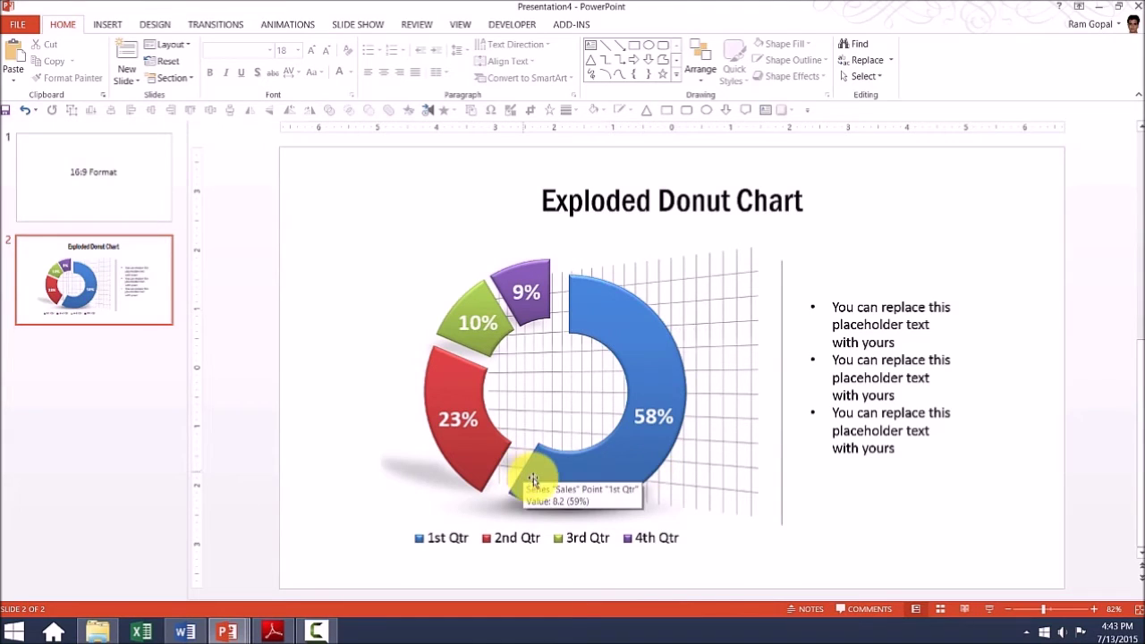
{"action": "left_click", "coordinate": [156, 24]}
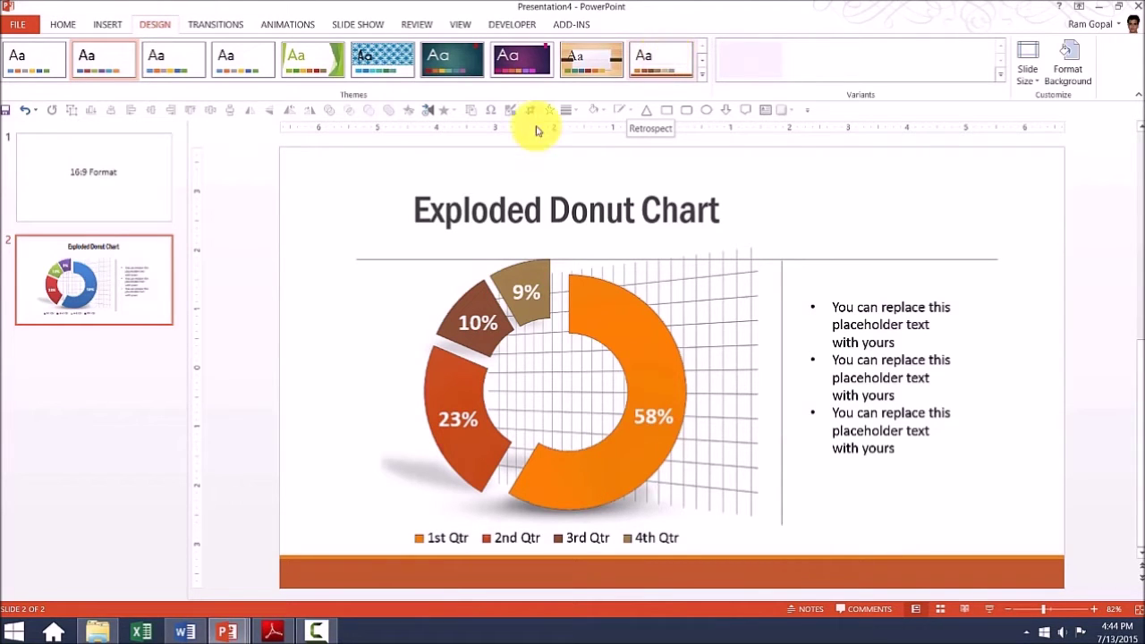
{"action": "left_click", "coordinate": [317, 299]}
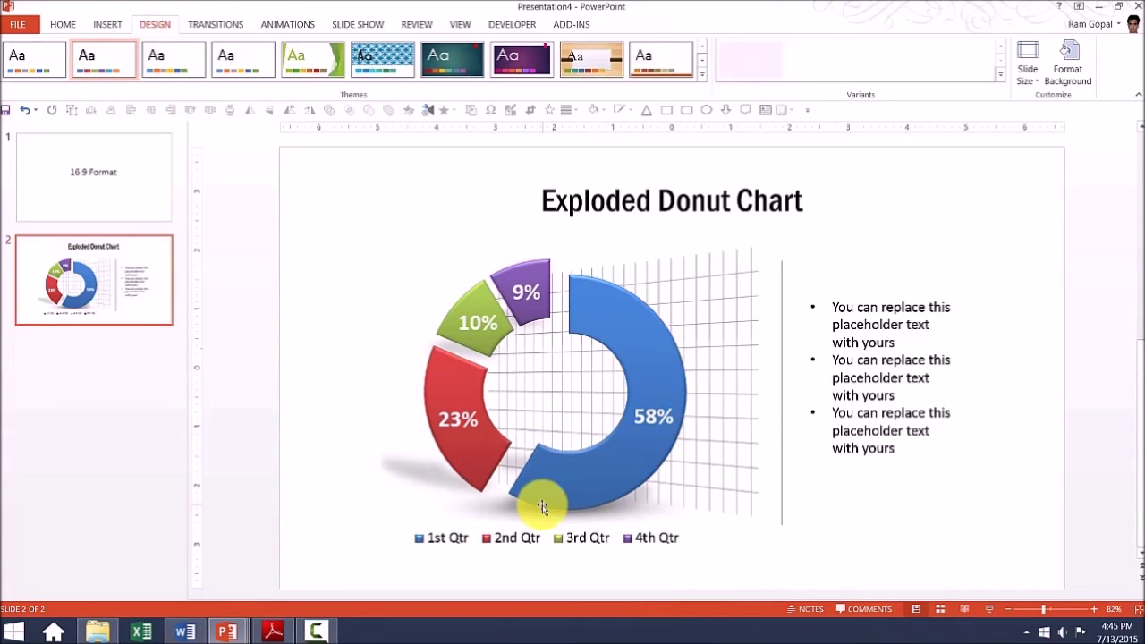
{"action": "mouse_move", "coordinate": [542, 507]}
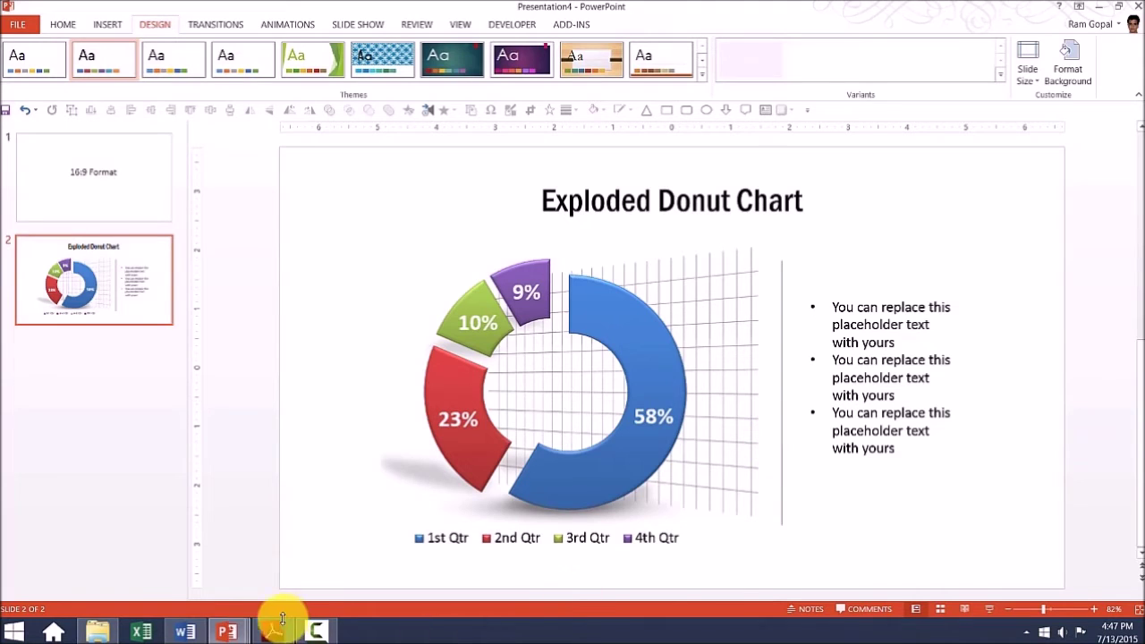
Step: Switch to Bullet charts.pptx and copy the second bullet chart, with the legend, from the Vertical bullet chart - percentages slide
{"action": "mouse_move", "coordinate": [235, 626]}
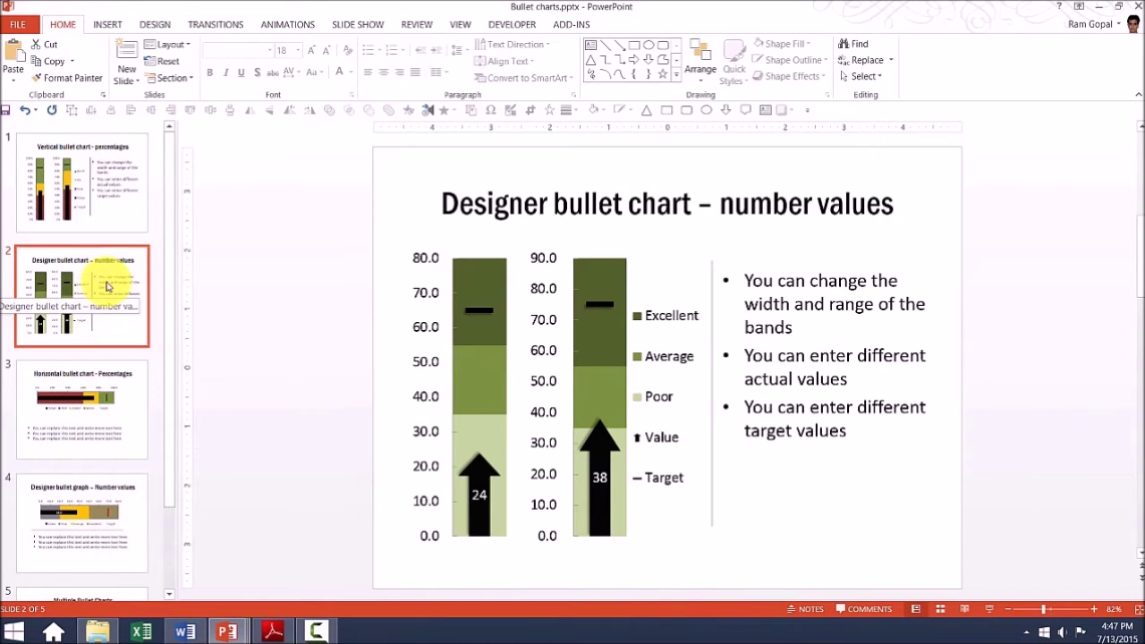
{"action": "left_click", "coordinate": [106, 186]}
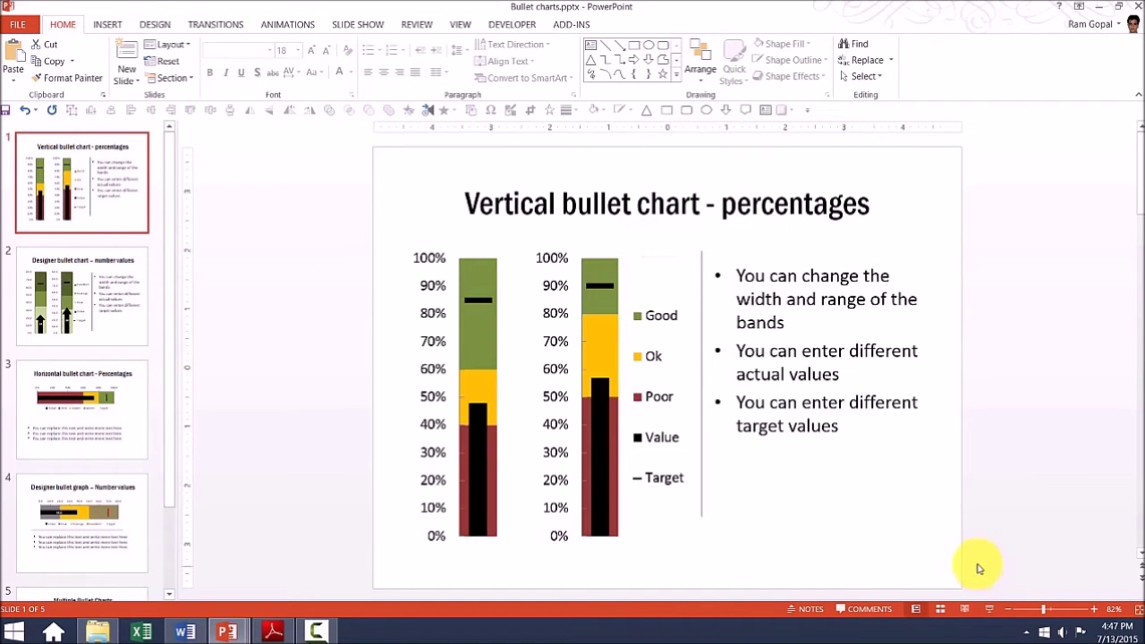
{"action": "left_click", "coordinate": [664, 262]}
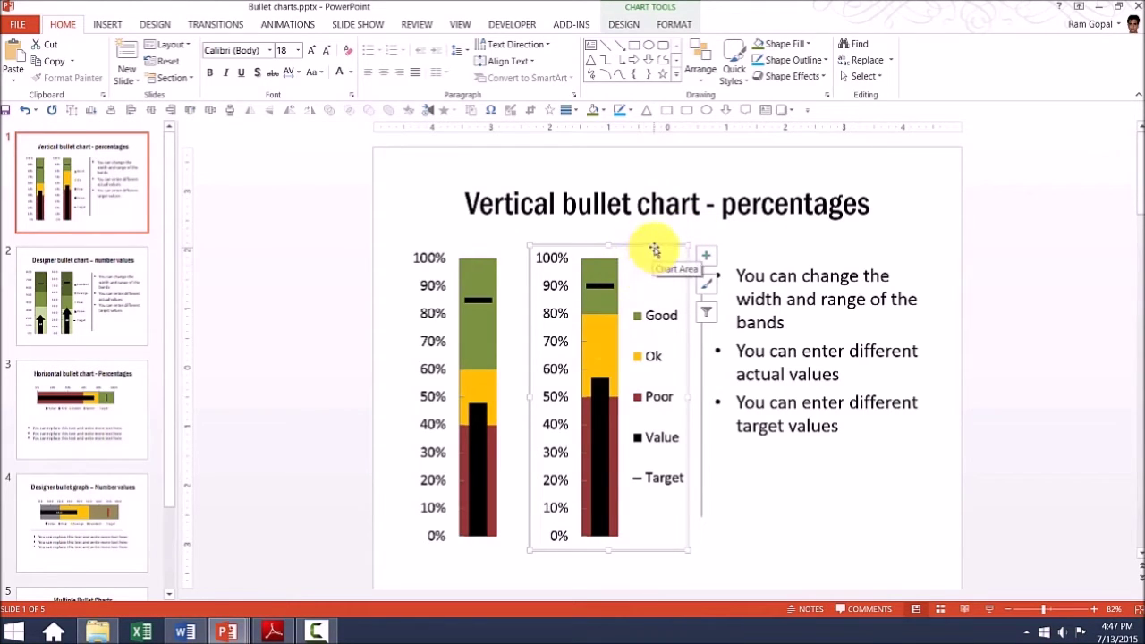
{"action": "left_click", "coordinate": [656, 245]}
{"action": "right_click", "coordinate": [682, 262]}
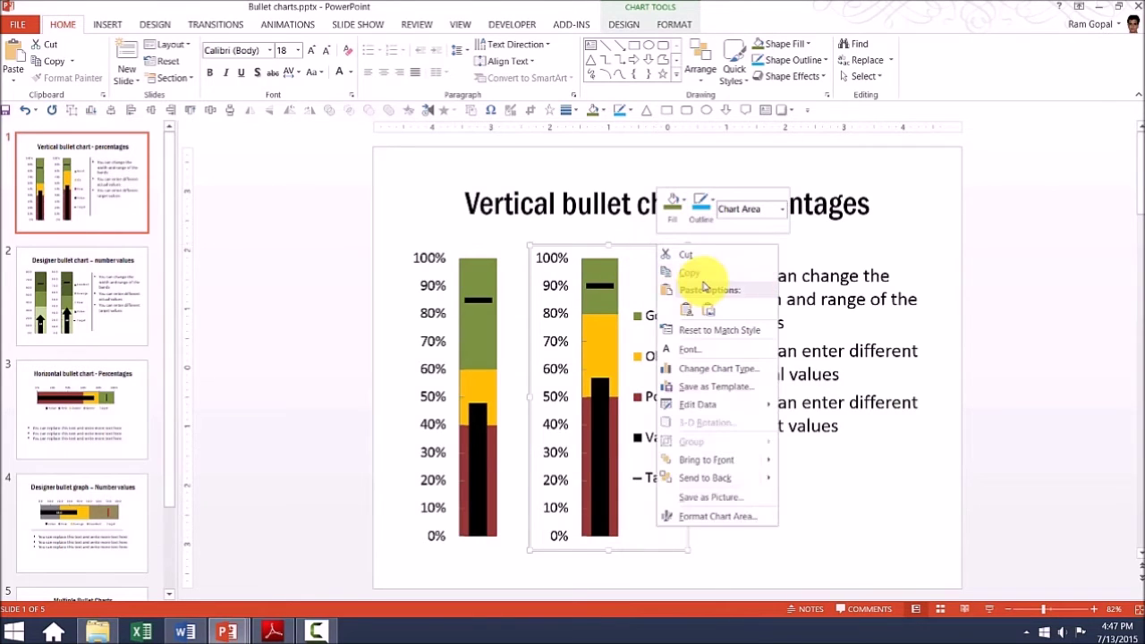
{"action": "key", "text": "Escape"}
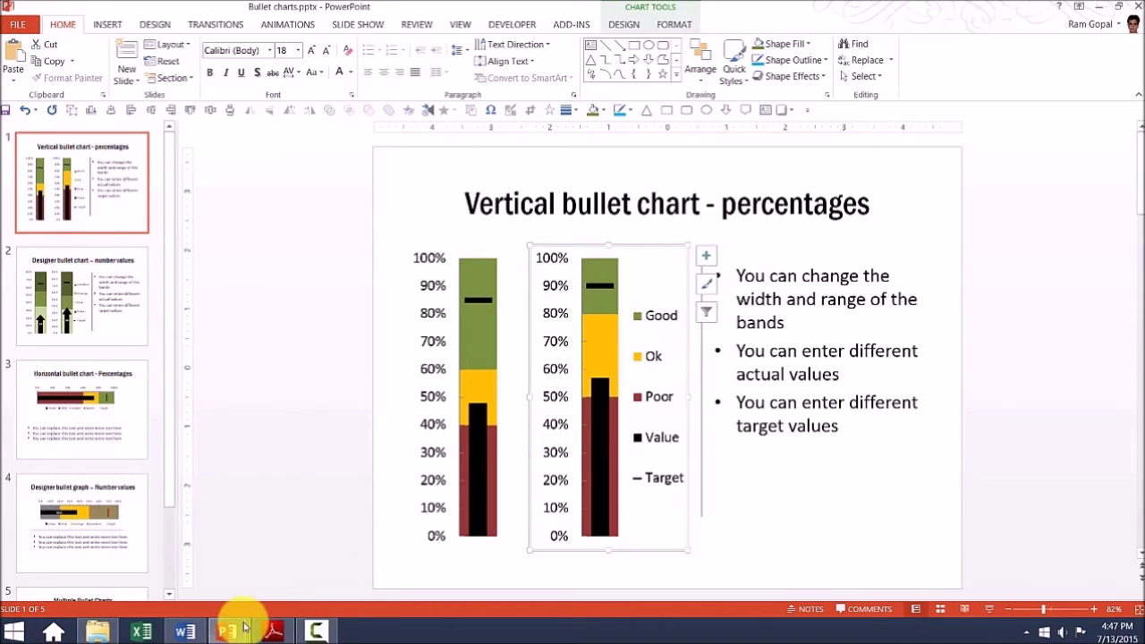
Step: Return to Presentation4 and add a new slide after the Exploded Donut Chart slide
{"action": "mouse_move", "coordinate": [228, 629]}
{"action": "left_click", "coordinate": [237, 587]}
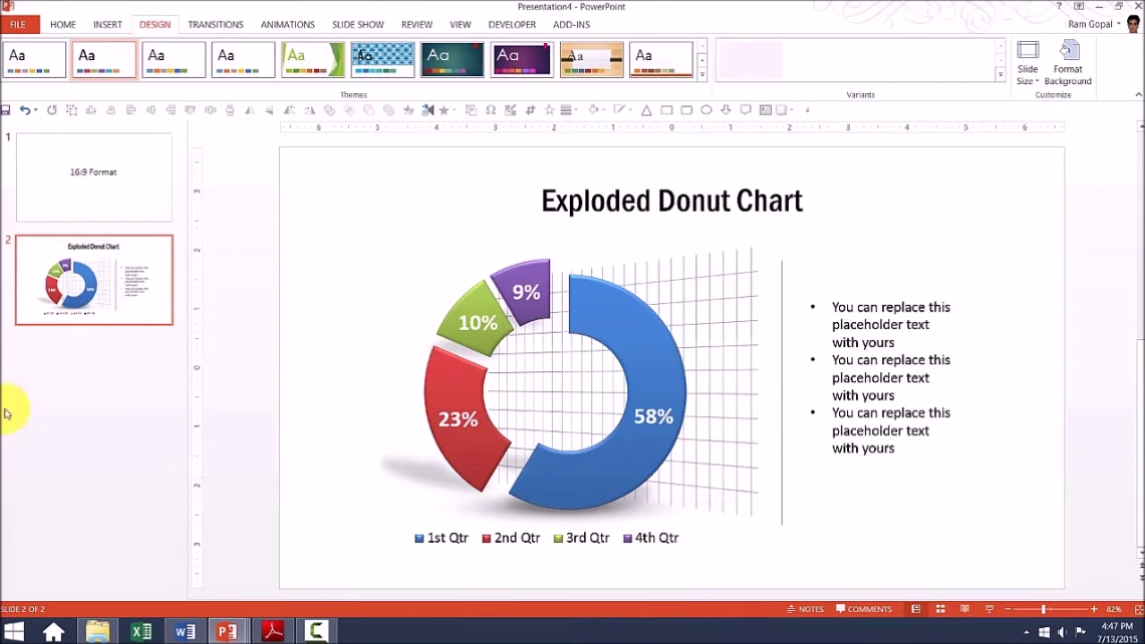
{"action": "right_click", "coordinate": [94, 338]}
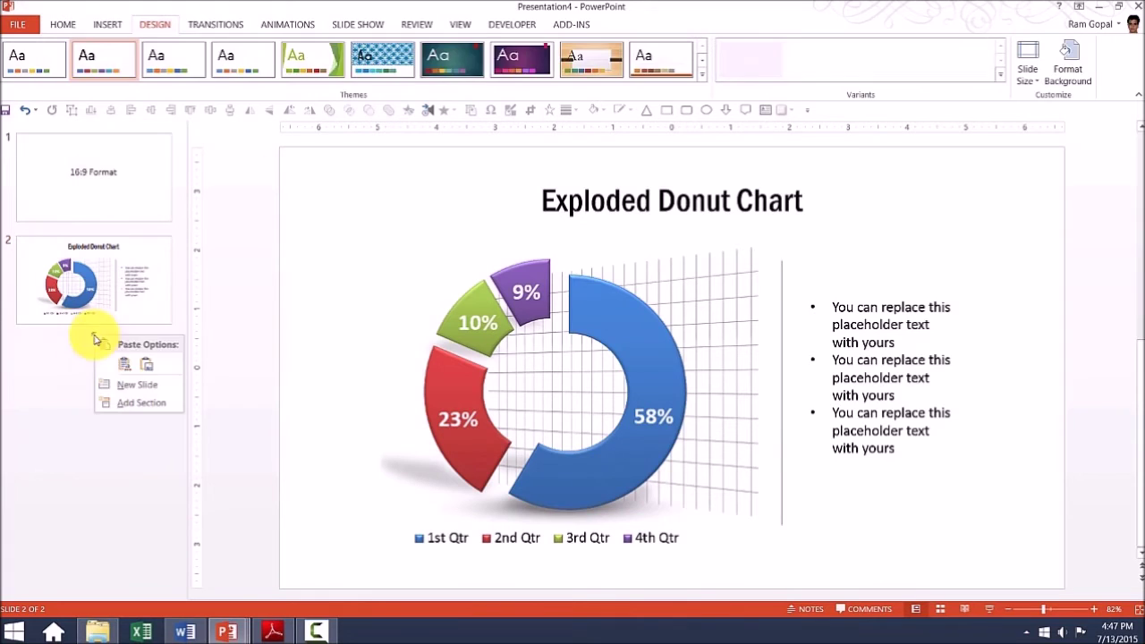
{"action": "left_click", "coordinate": [112, 384]}
Step: Paste the bullet chart as an editable chart onto the new slide and move it near the slide's left edge
{"action": "right_click", "coordinate": [579, 353]}
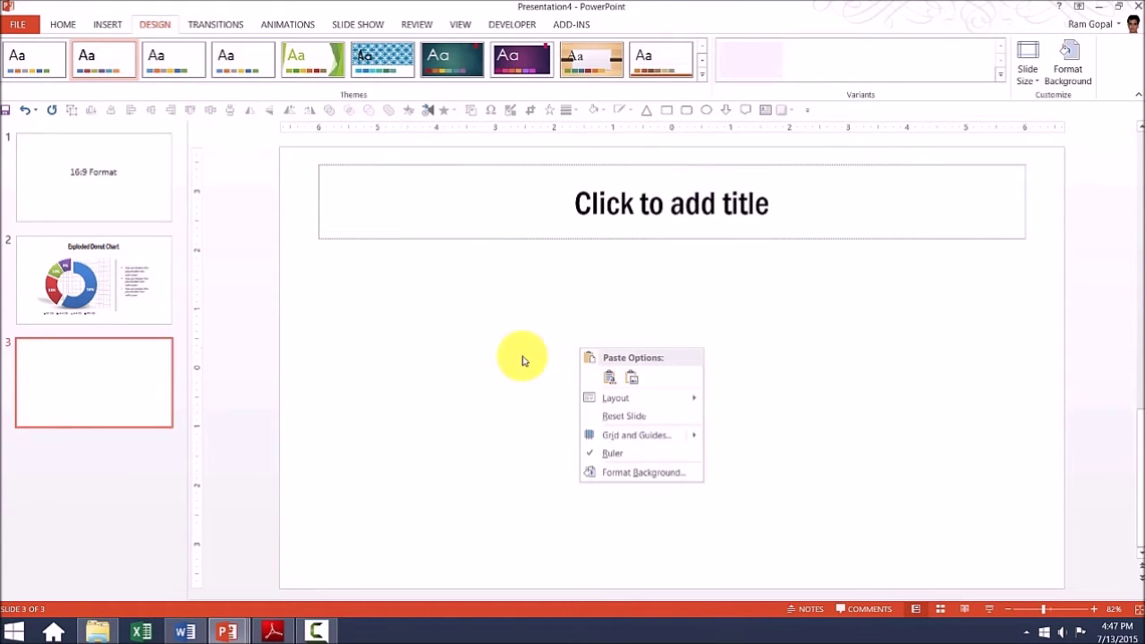
{"action": "left_click", "coordinate": [607, 382]}
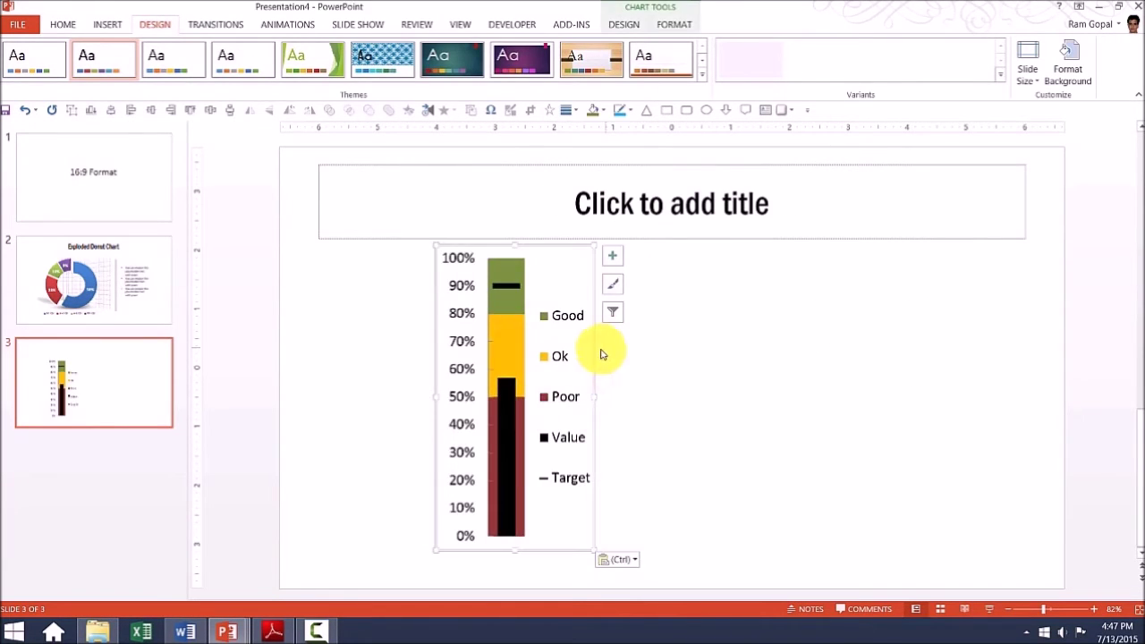
{"action": "left_click_drag", "start_coordinate": [596, 353], "coordinate": [476, 350]}
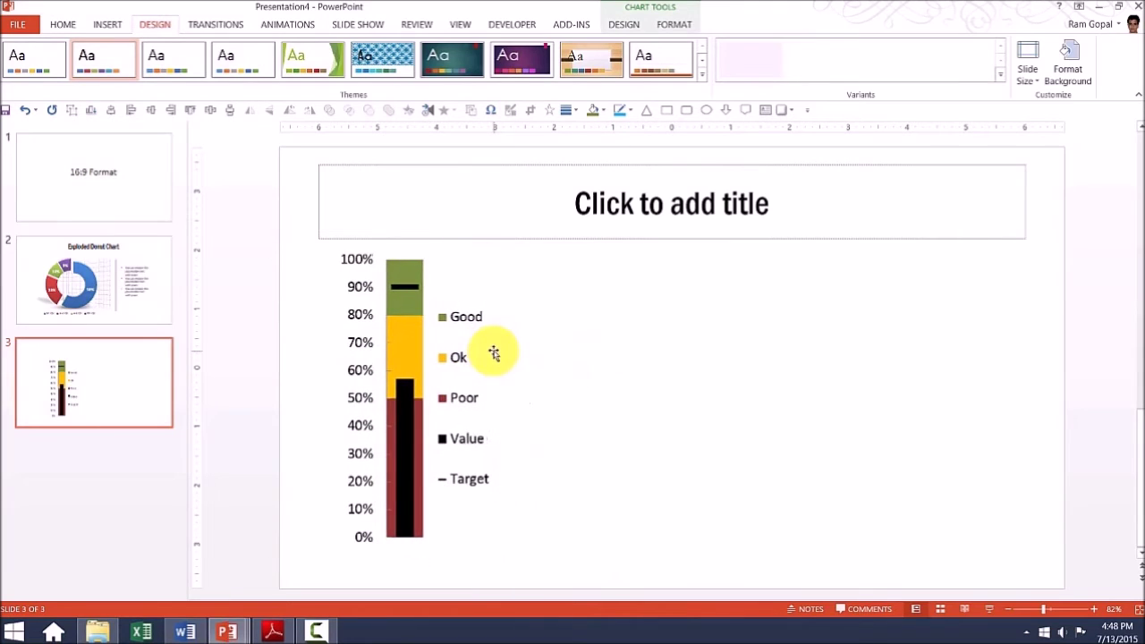
{"action": "left_click", "coordinate": [598, 385]}
Step: Open the pasted bullet chart's data sheet for editing and bring up the yellow input table in rows 12 to 17
{"action": "mouse_move", "coordinate": [411, 370]}
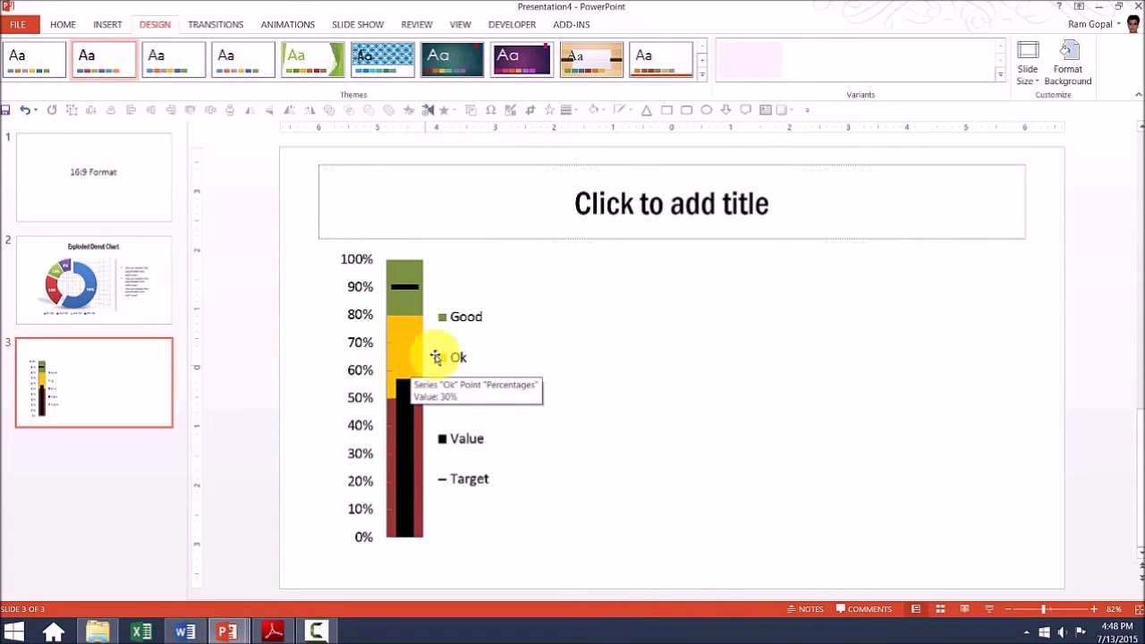
{"action": "left_click", "coordinate": [454, 330]}
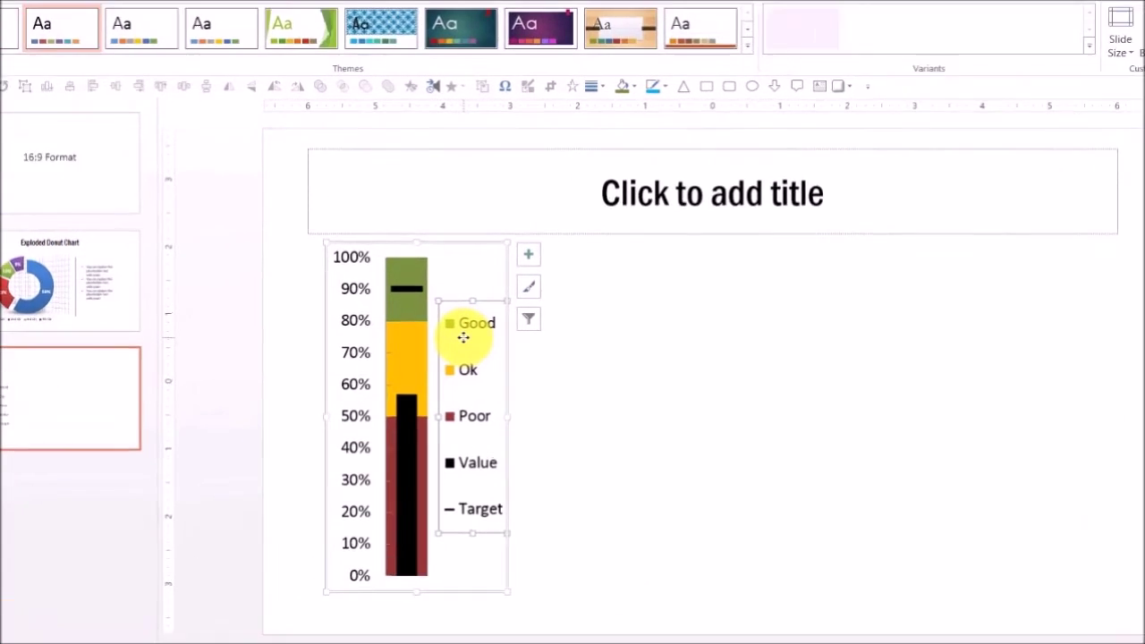
{"action": "right_click", "coordinate": [452, 331]}
{"action": "left_click", "coordinate": [496, 415]}
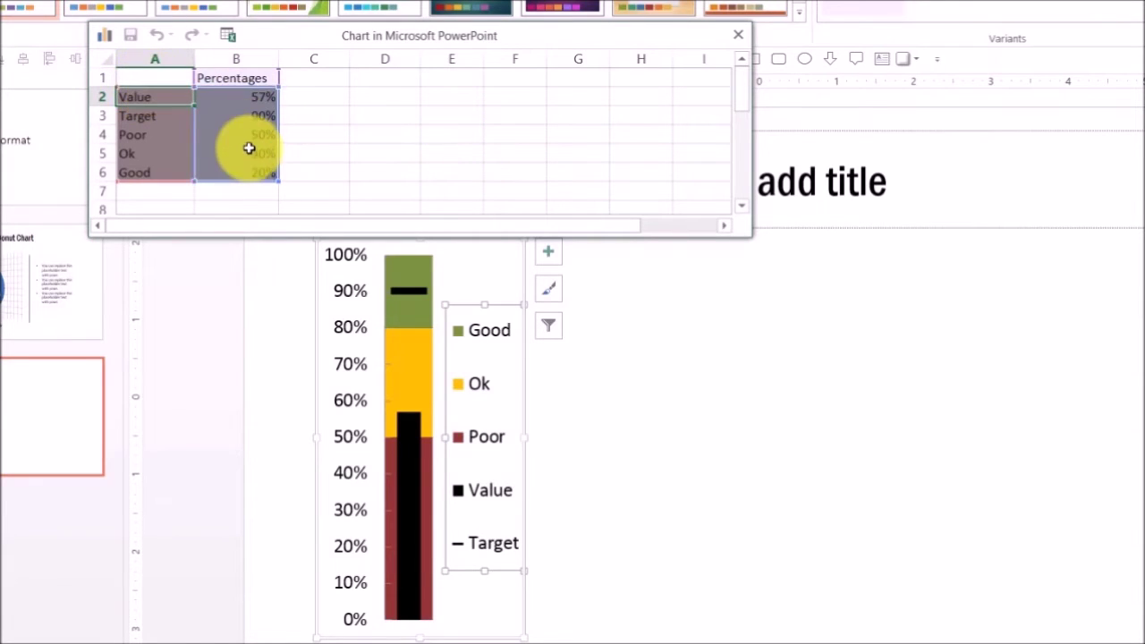
{"action": "left_click", "coordinate": [357, 168]}
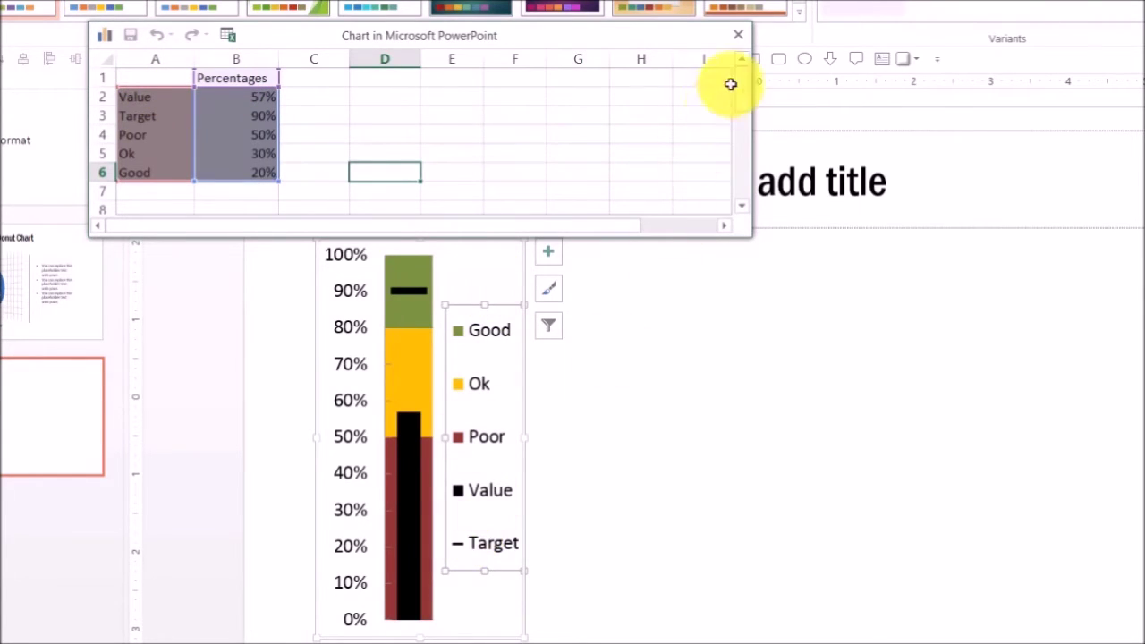
{"action": "left_click_drag", "start_coordinate": [740, 82], "coordinate": [739, 154]}
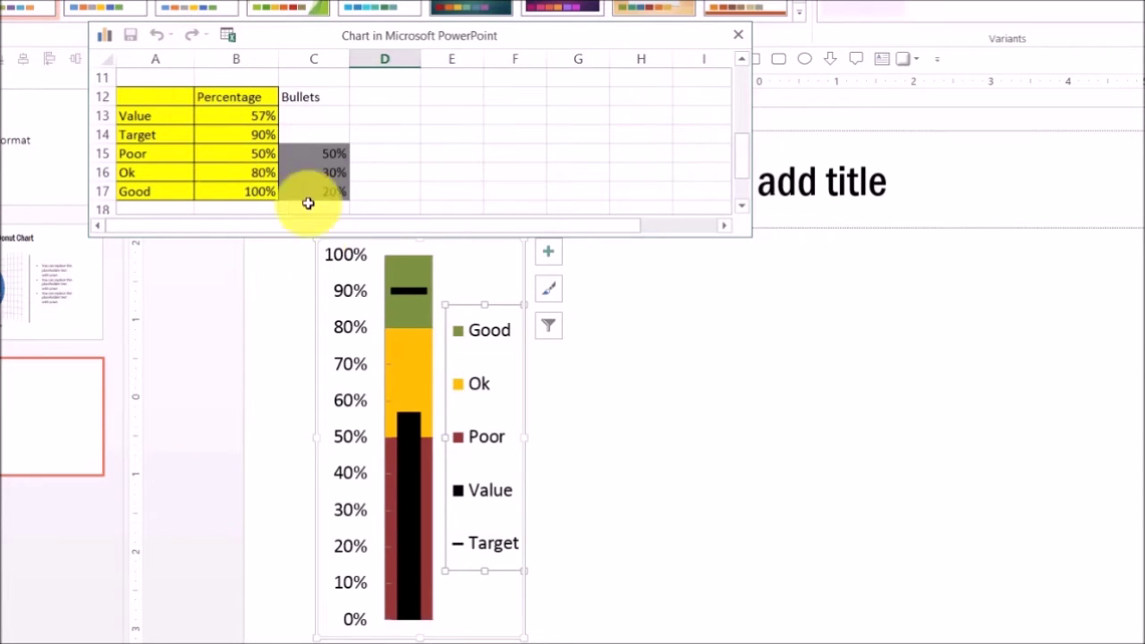
Step: Set the Value percentage in cell B13 to 72% and close the chart's data sheet
{"action": "left_click", "coordinate": [413, 419]}
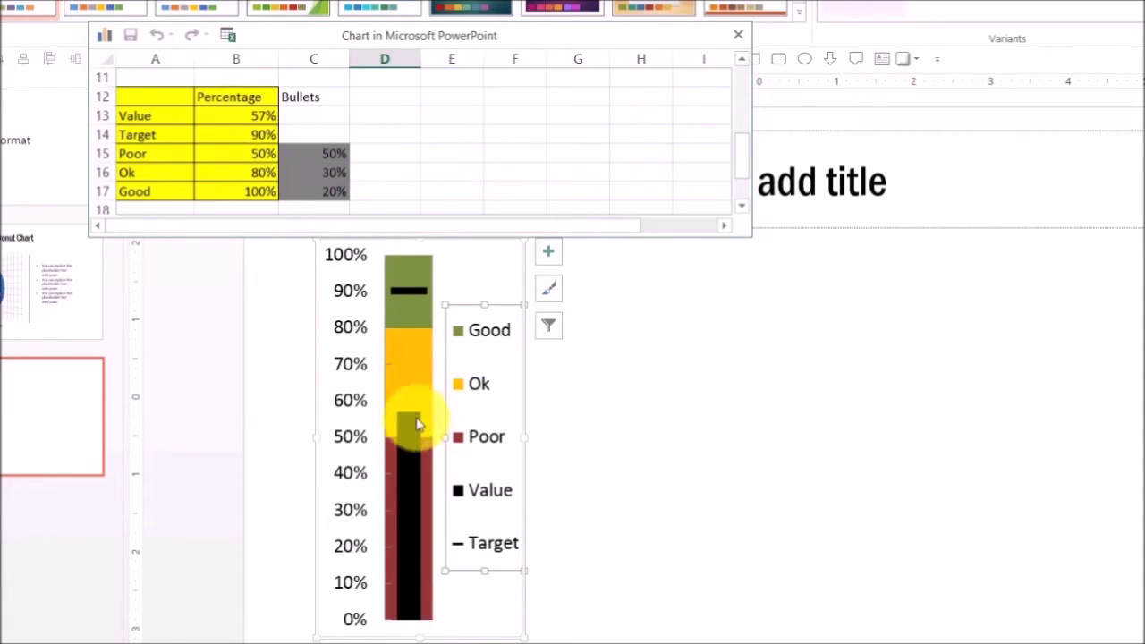
{"action": "left_click", "coordinate": [264, 206]}
{"action": "left_click", "coordinate": [236, 114]}
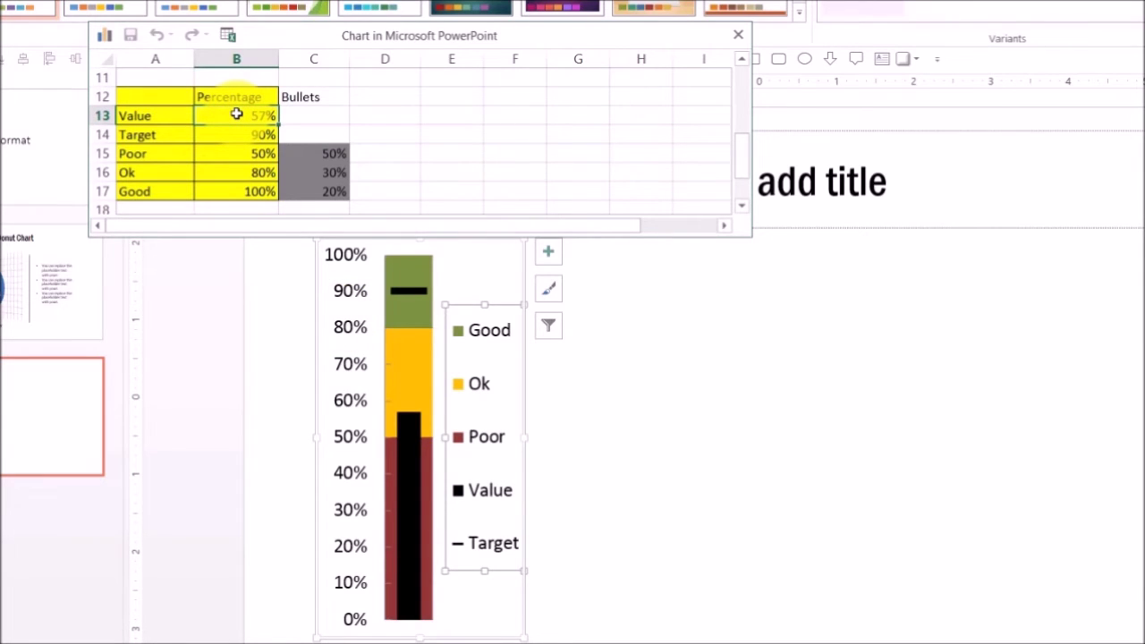
{"action": "type", "text": "72"}
{"action": "key", "text": "Return"}
{"action": "left_click", "coordinate": [431, 133]}
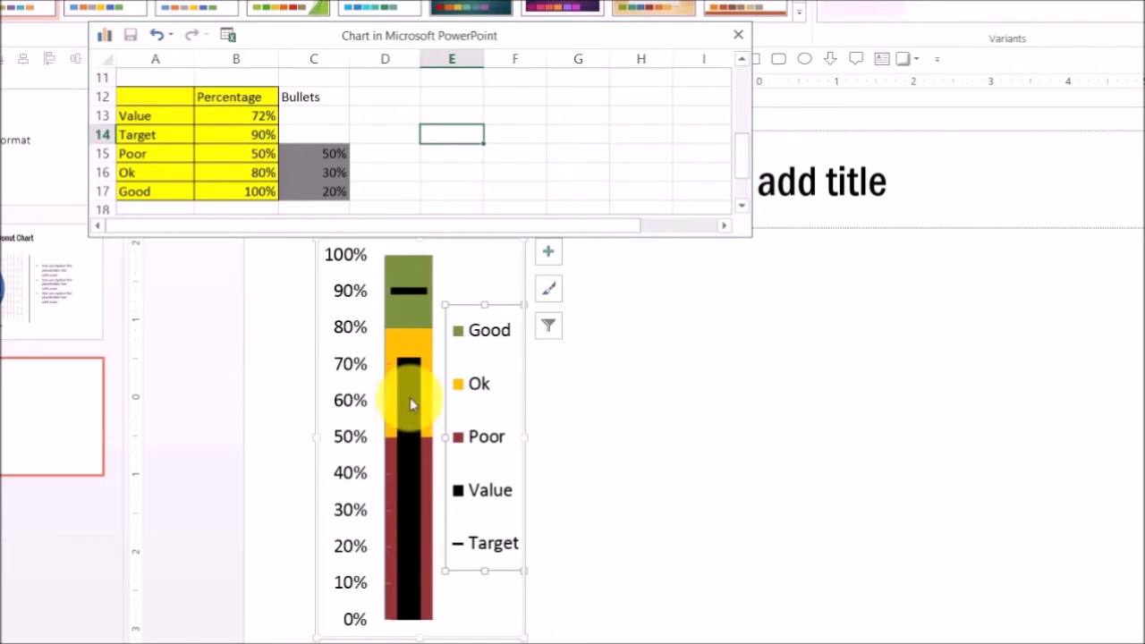
{"action": "left_click", "coordinate": [738, 35]}
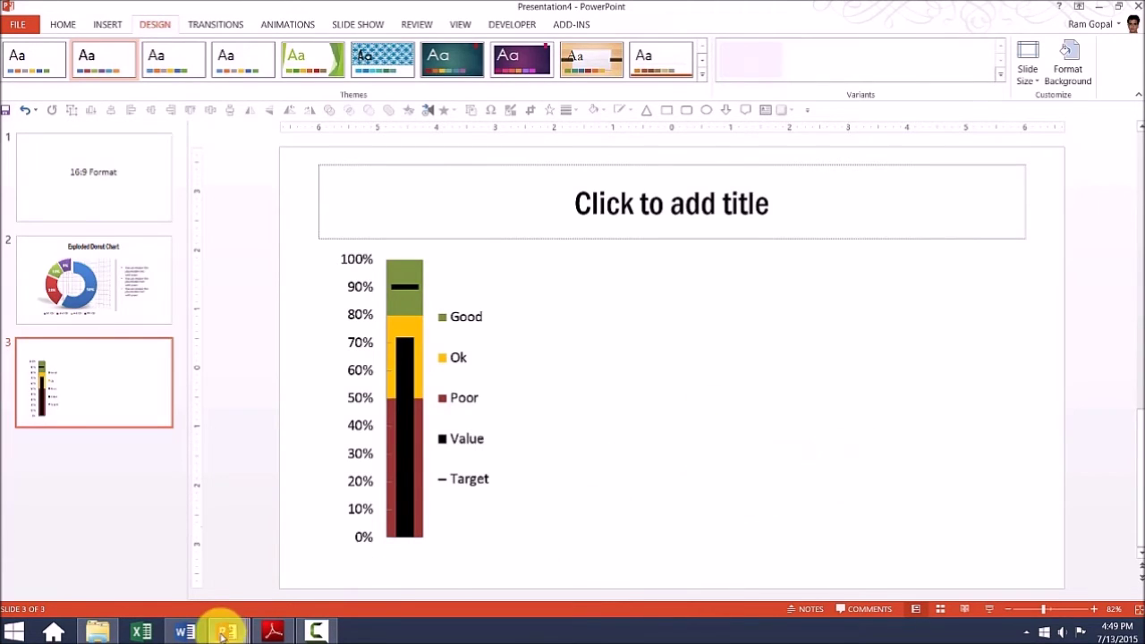
Step: Switch to Speedometer charts.pptx and open the Dial with Completion Percentage slide
{"action": "mouse_move", "coordinate": [224, 633]}
{"action": "left_click", "coordinate": [734, 568]}
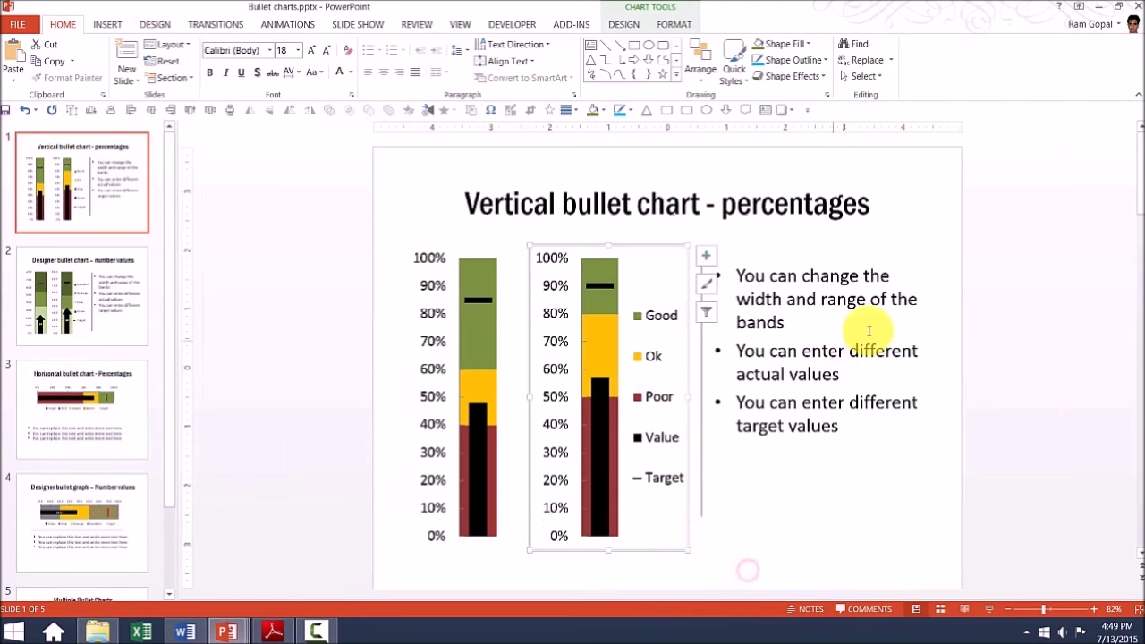
{"action": "left_click", "coordinate": [1026, 411]}
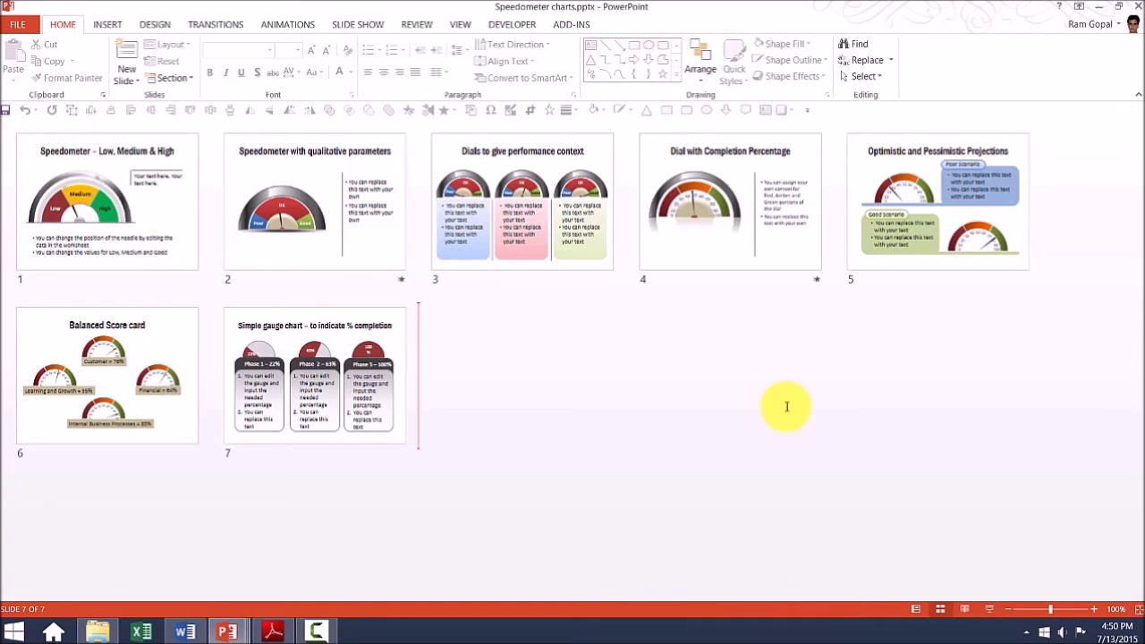
{"action": "double_click", "coordinate": [729, 207]}
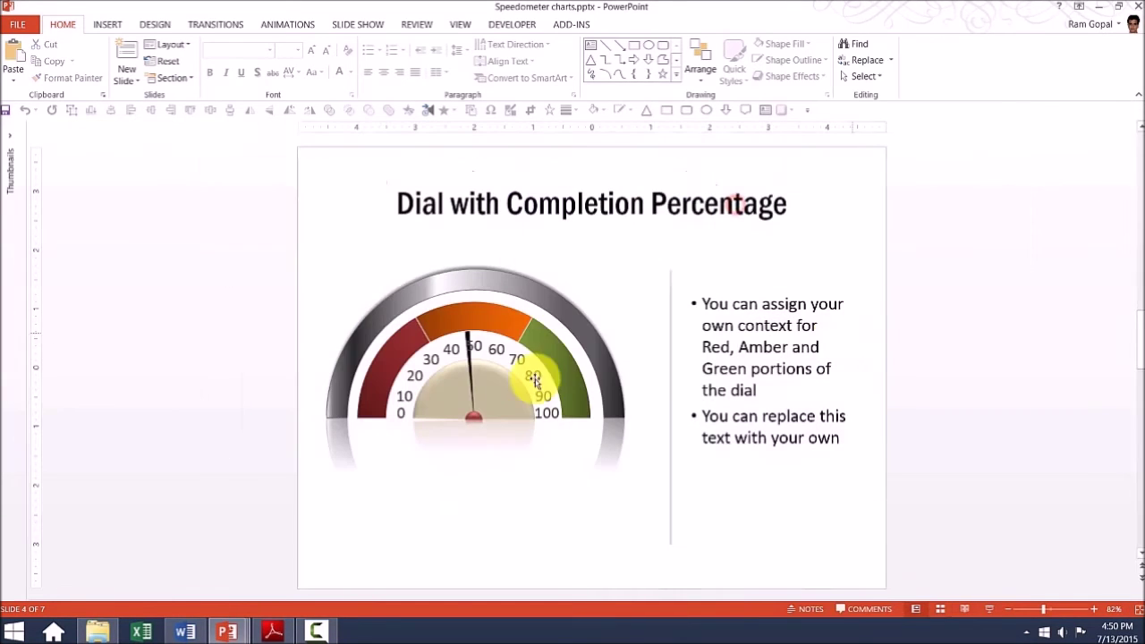
Step: Copy the whole dial group from the Dial with Completion Percentage slide and return to Presentation4
{"action": "mouse_move", "coordinate": [551, 329]}
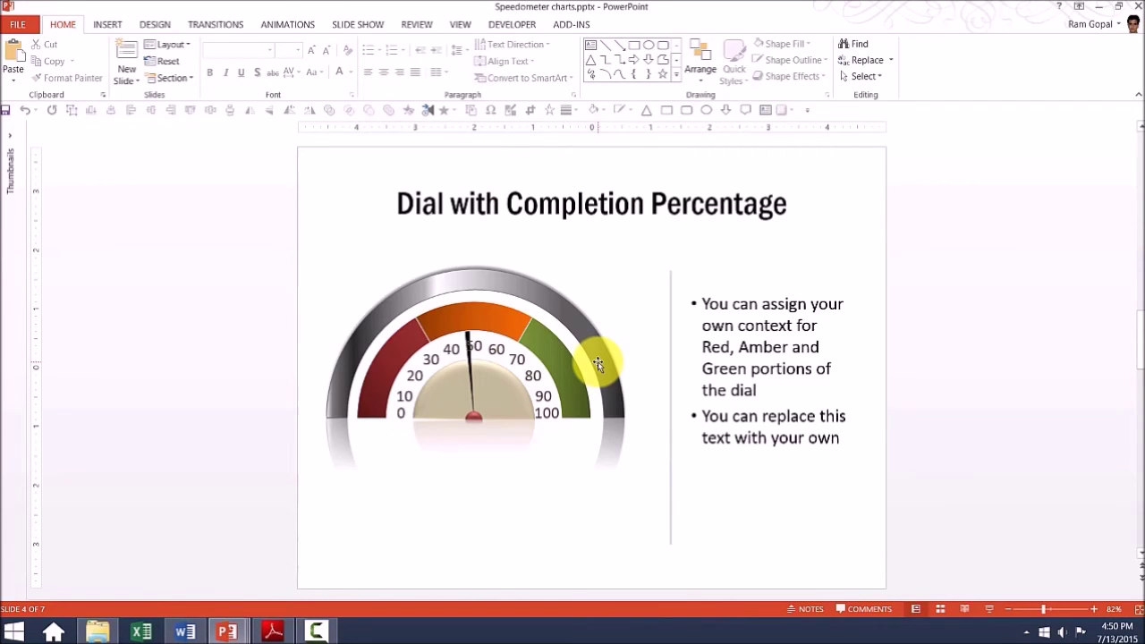
{"action": "left_click", "coordinate": [591, 364]}
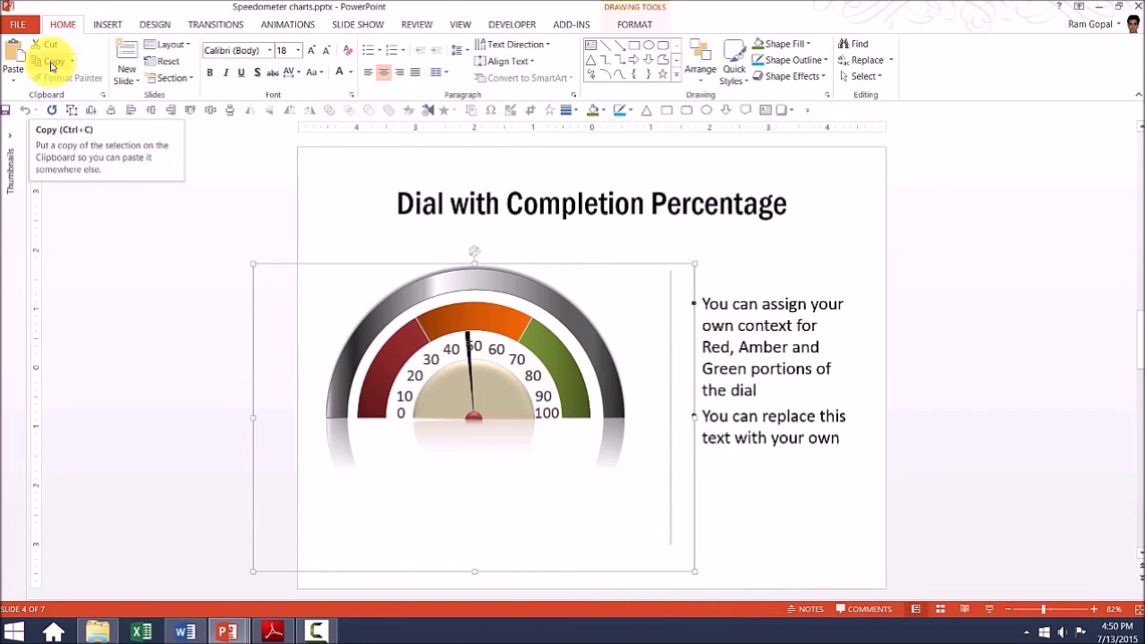
{"action": "left_click", "coordinate": [225, 630]}
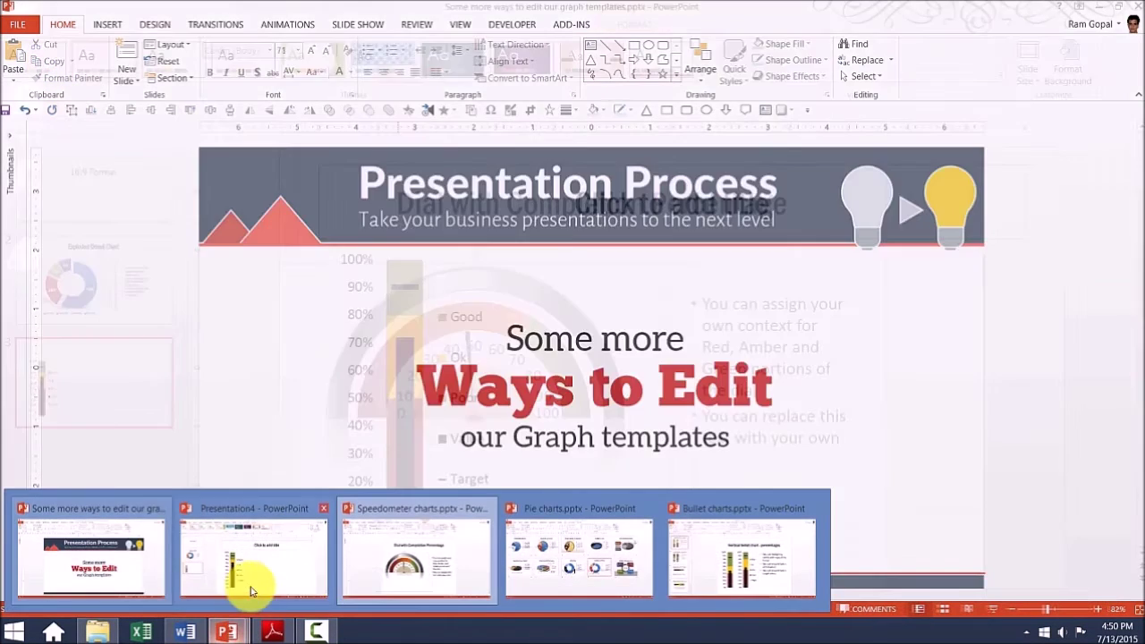
{"action": "left_click", "coordinate": [268, 577]}
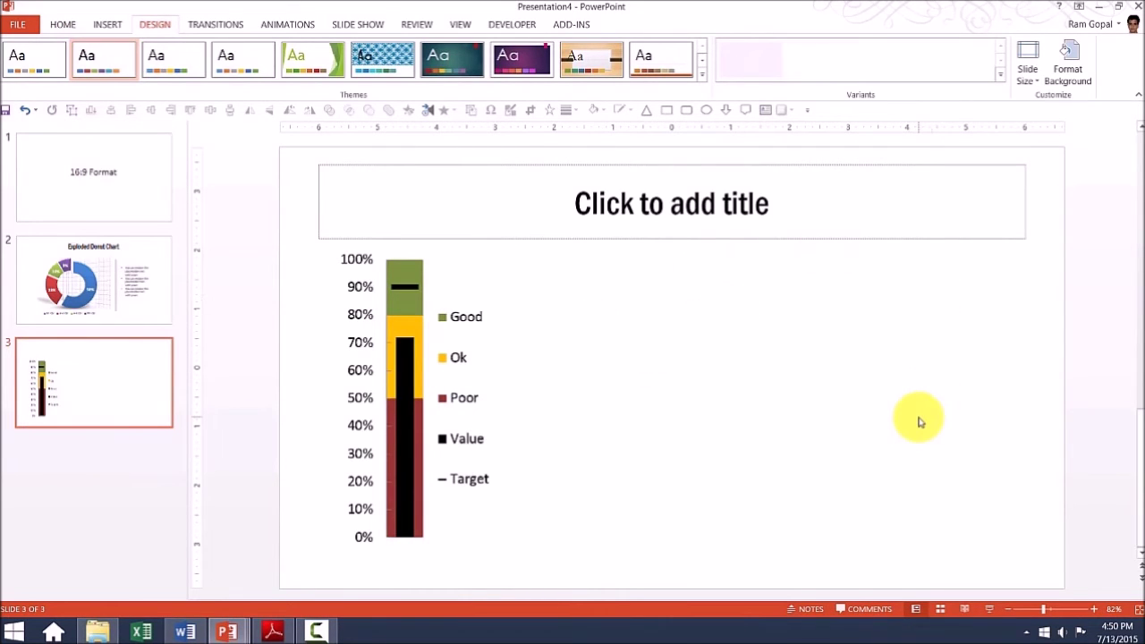
Step: Paste the dial with the destination theme onto the bullet chart slide and fit it at reduced size beside the bullet chart's legend
{"action": "right_click", "coordinate": [734, 298]}
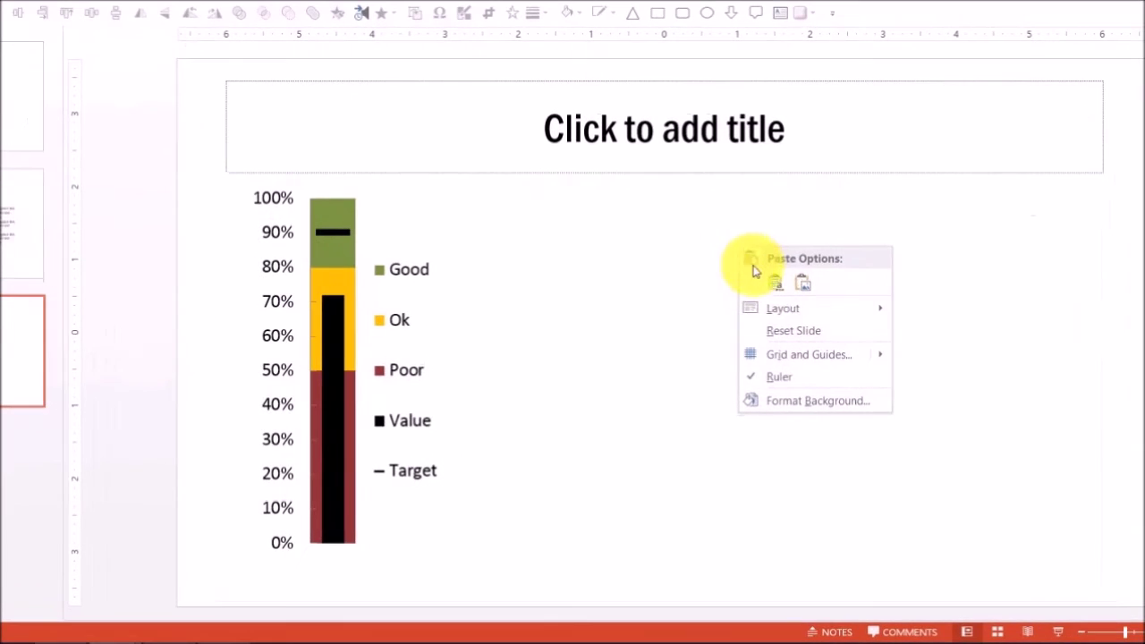
{"action": "left_click", "coordinate": [776, 285]}
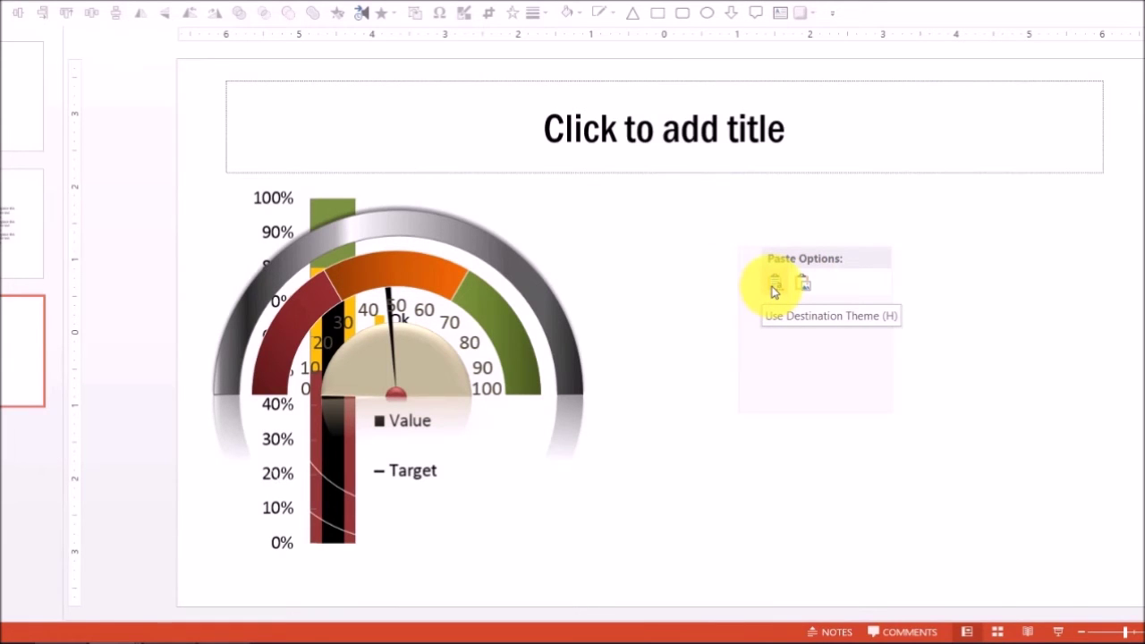
{"action": "left_click", "coordinate": [775, 286]}
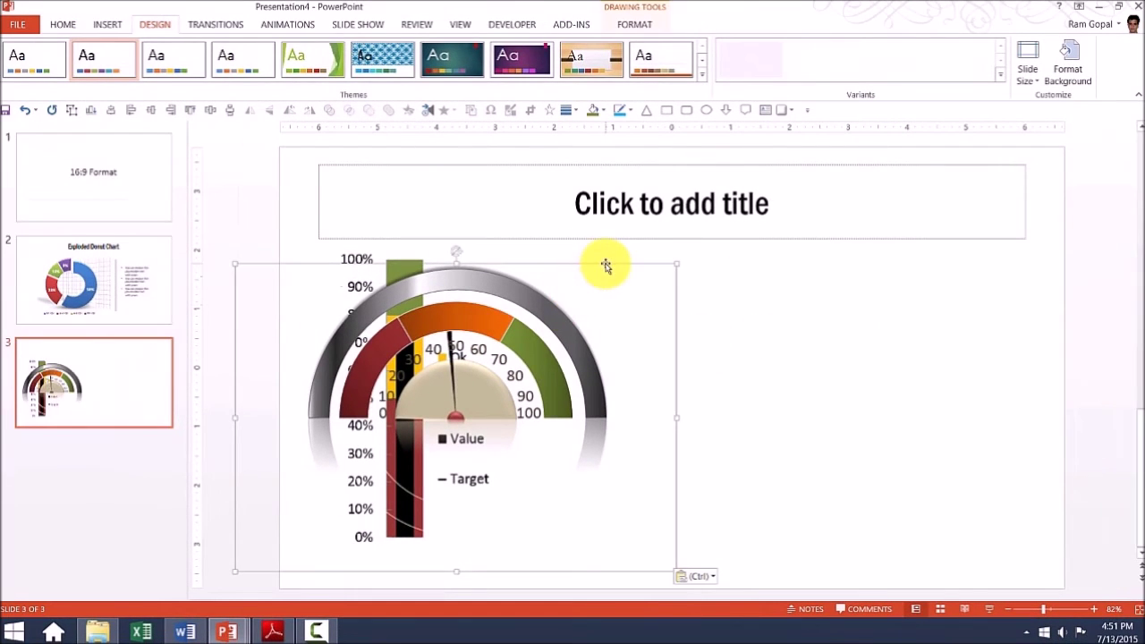
{"action": "left_click_drag", "start_coordinate": [606, 265], "coordinate": [897, 265]}
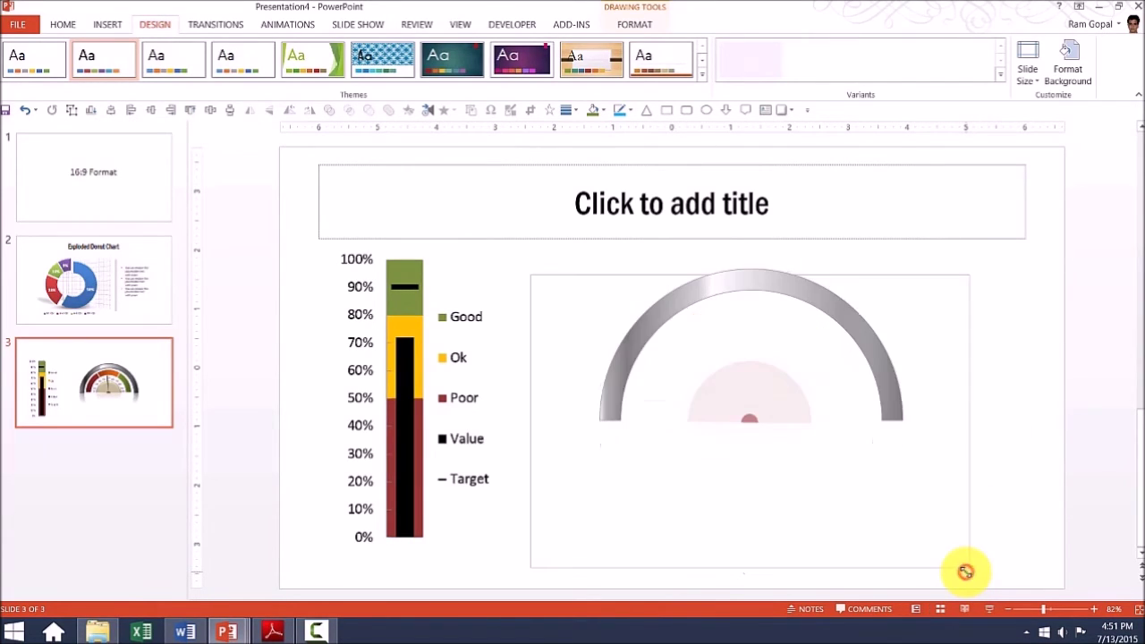
{"action": "left_click_drag", "start_coordinate": [966, 572], "coordinate": [749, 403]}
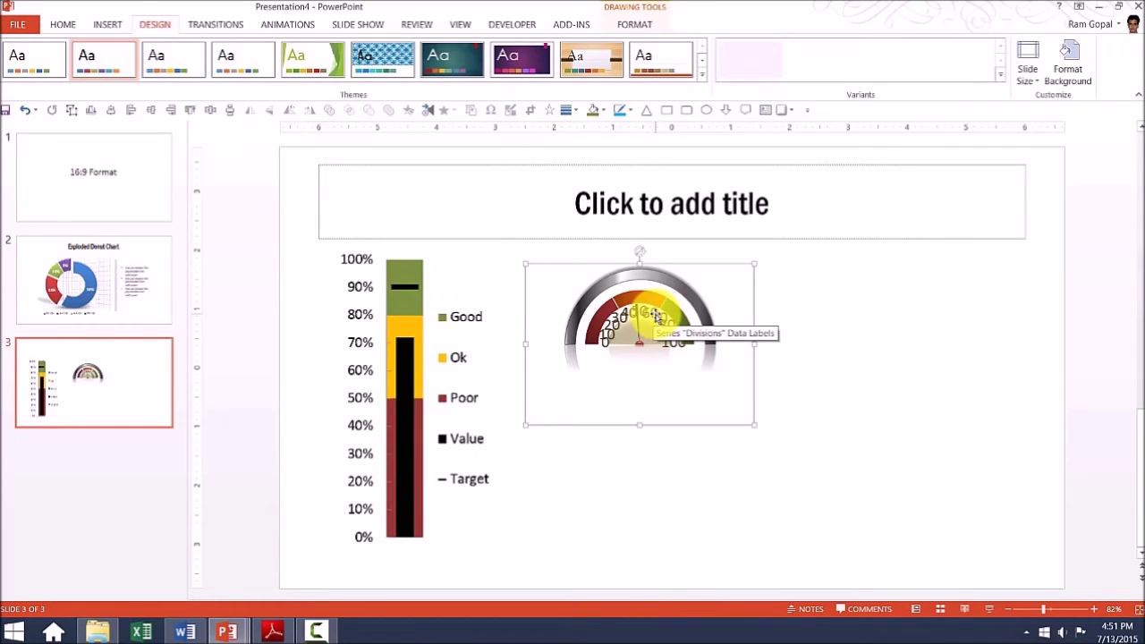
Step: Reduce the font size of the dial's number labels to 11 and deselect the chart
{"action": "left_click", "coordinate": [656, 314]}
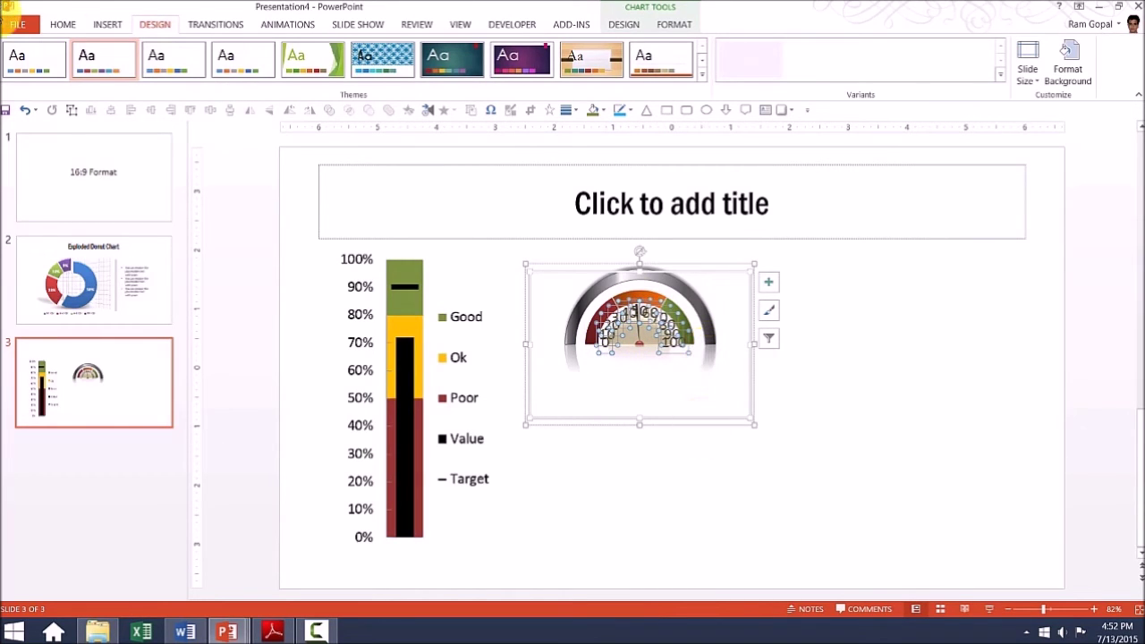
{"action": "left_click", "coordinate": [59, 26]}
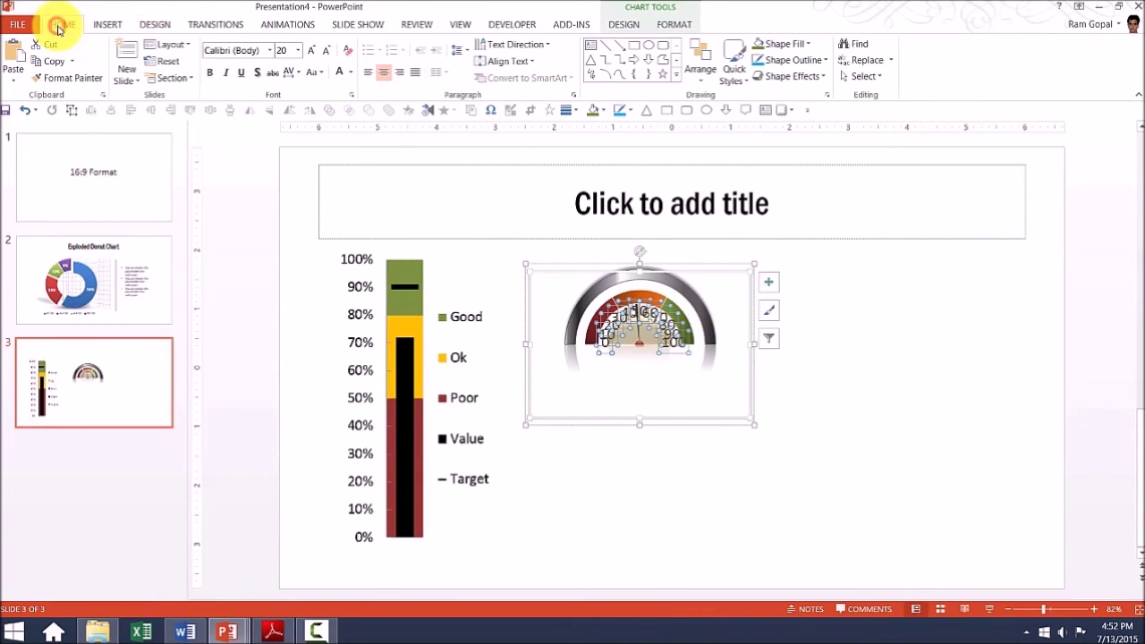
{"action": "left_click", "coordinate": [331, 51]}
{"action": "left_click", "coordinate": [330, 51]}
{"action": "left_click", "coordinate": [332, 54]}
{"action": "left_click", "coordinate": [331, 53]}
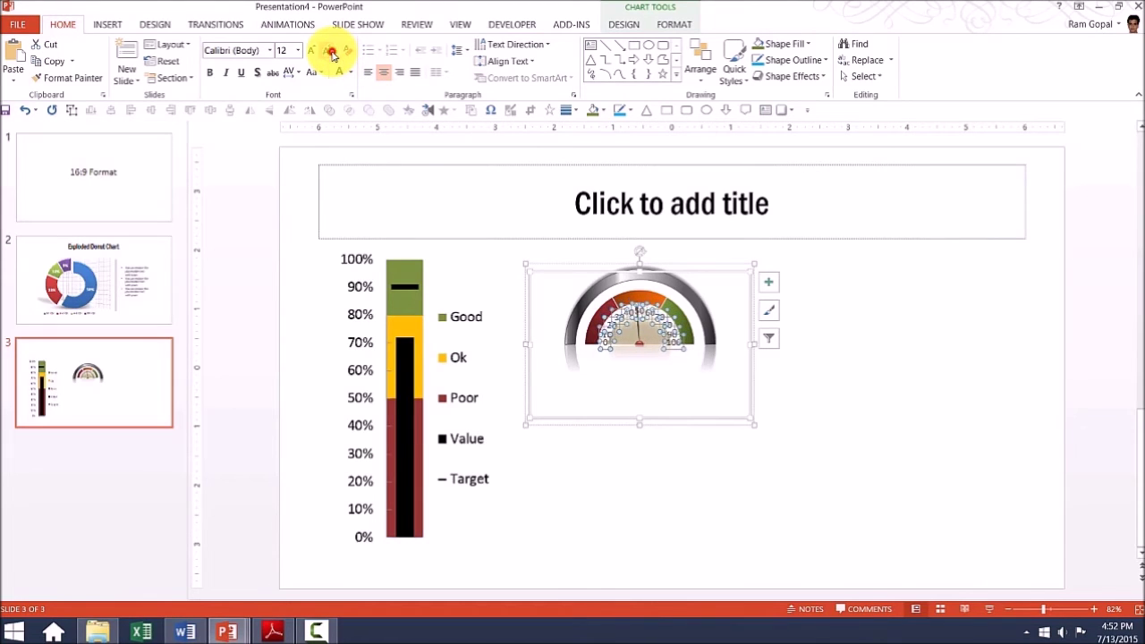
{"action": "left_click", "coordinate": [331, 54]}
{"action": "left_click", "coordinate": [823, 379]}
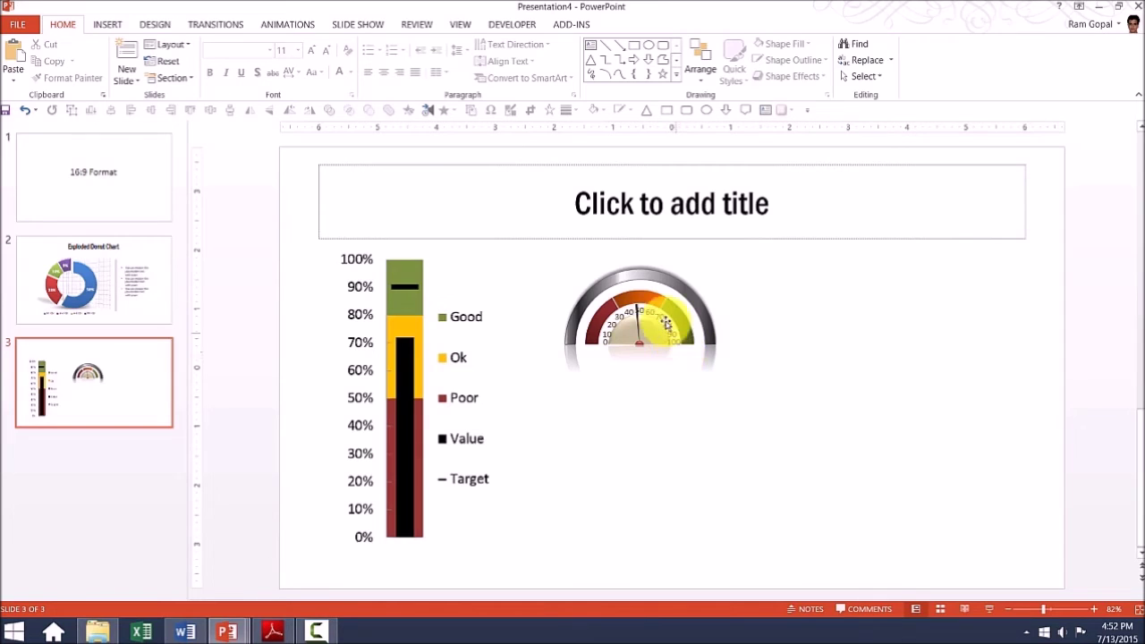
{"action": "left_click", "coordinate": [809, 392]}
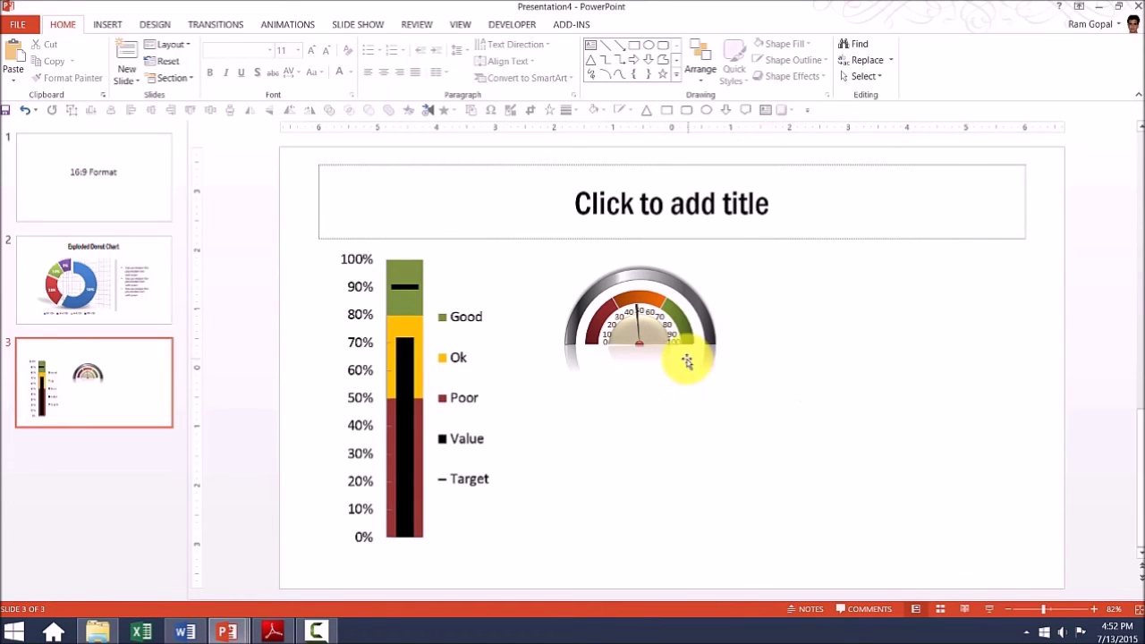
Step: Set the dial's Percentage in cell C16 to 75 in its chart data sheet and close the sheet
{"action": "left_click", "coordinate": [649, 311]}
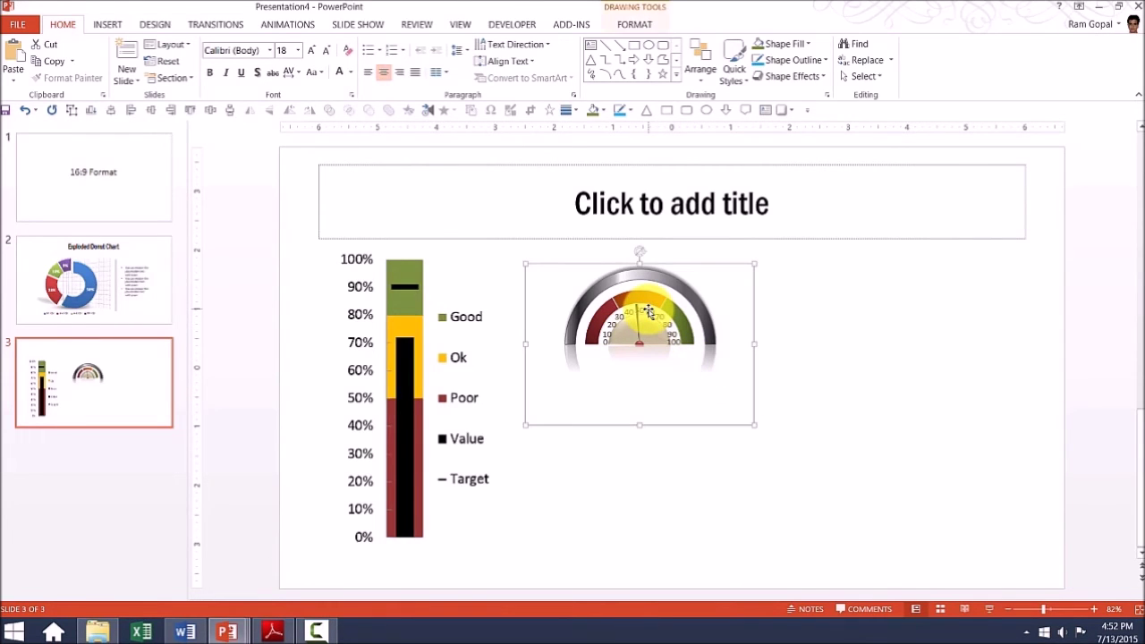
{"action": "left_click", "coordinate": [649, 310]}
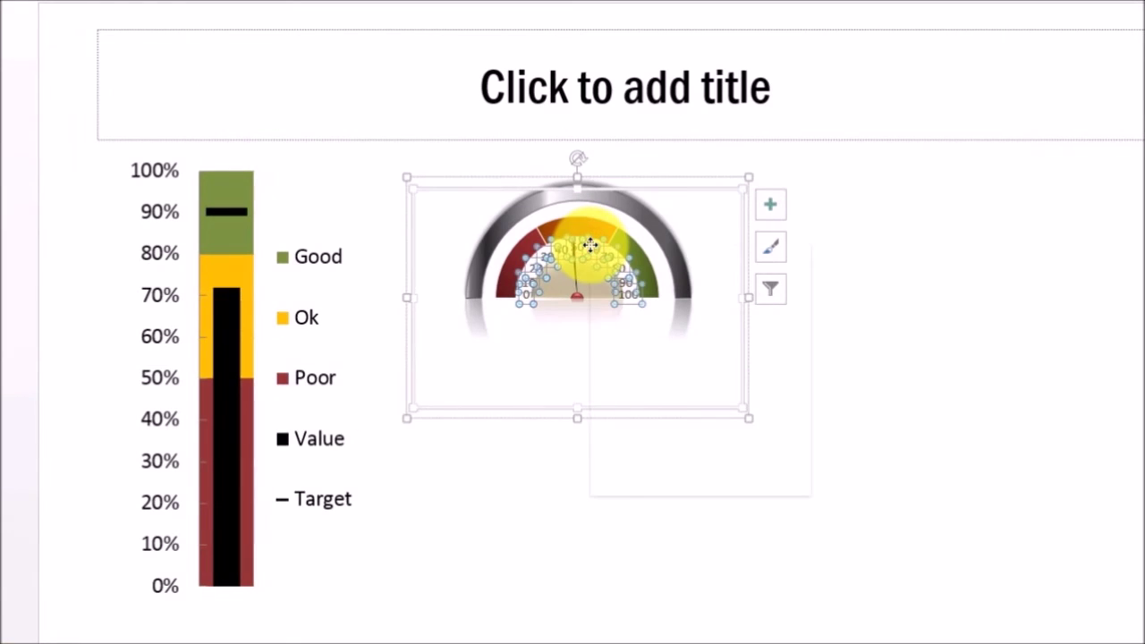
{"action": "right_click", "coordinate": [590, 244]}
{"action": "left_click", "coordinate": [660, 379]}
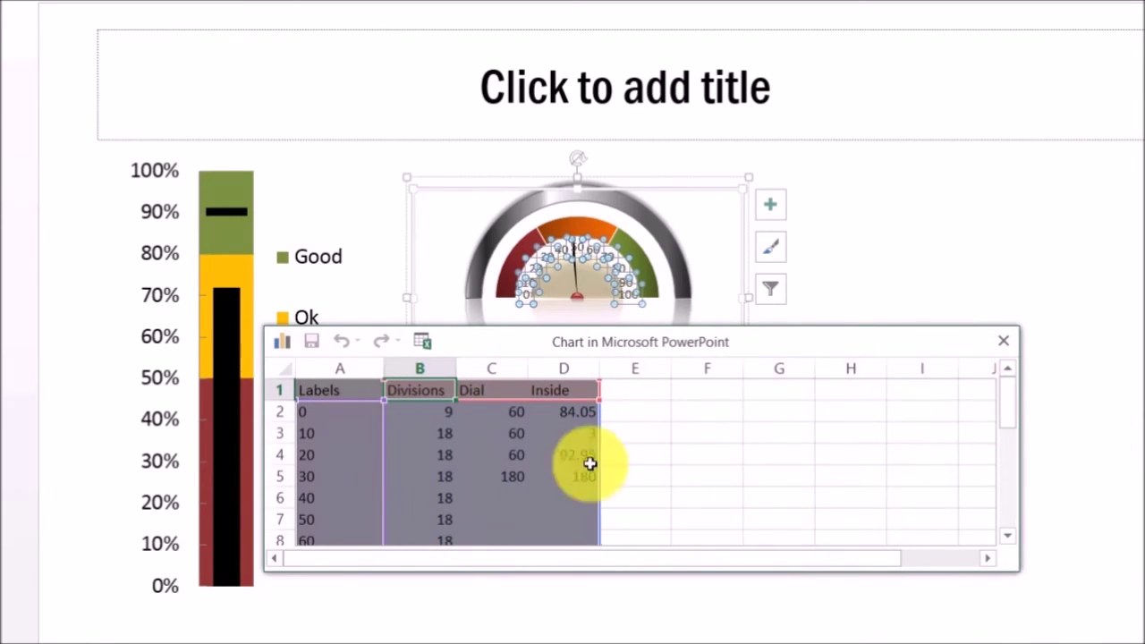
{"action": "left_click_drag", "start_coordinate": [1011, 402], "coordinate": [1009, 502]}
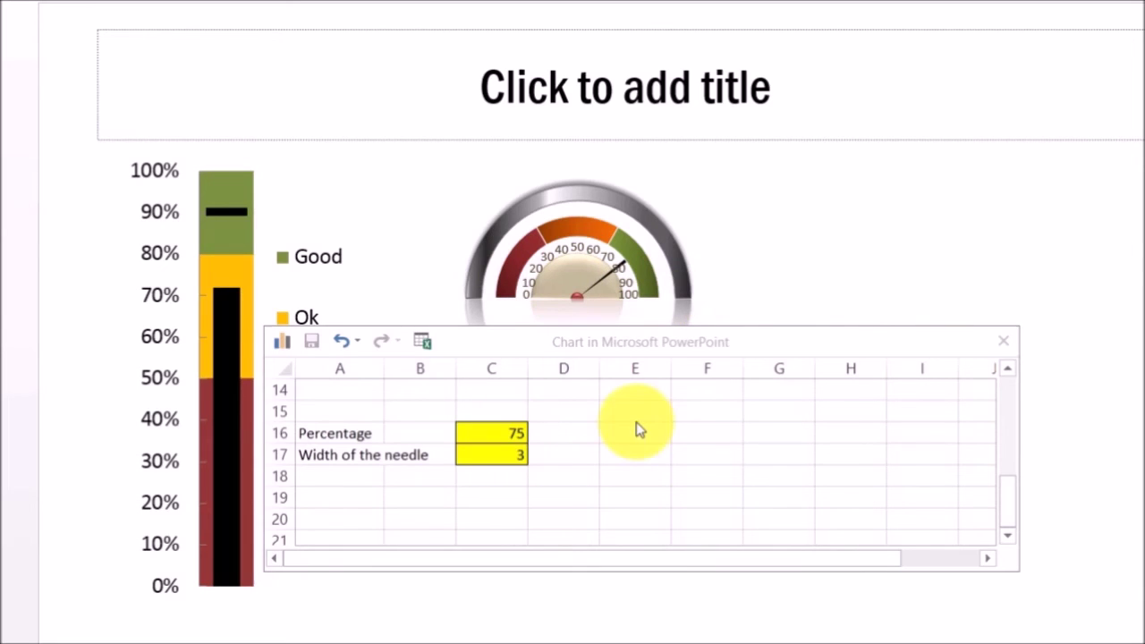
{"action": "left_click", "coordinate": [1004, 341]}
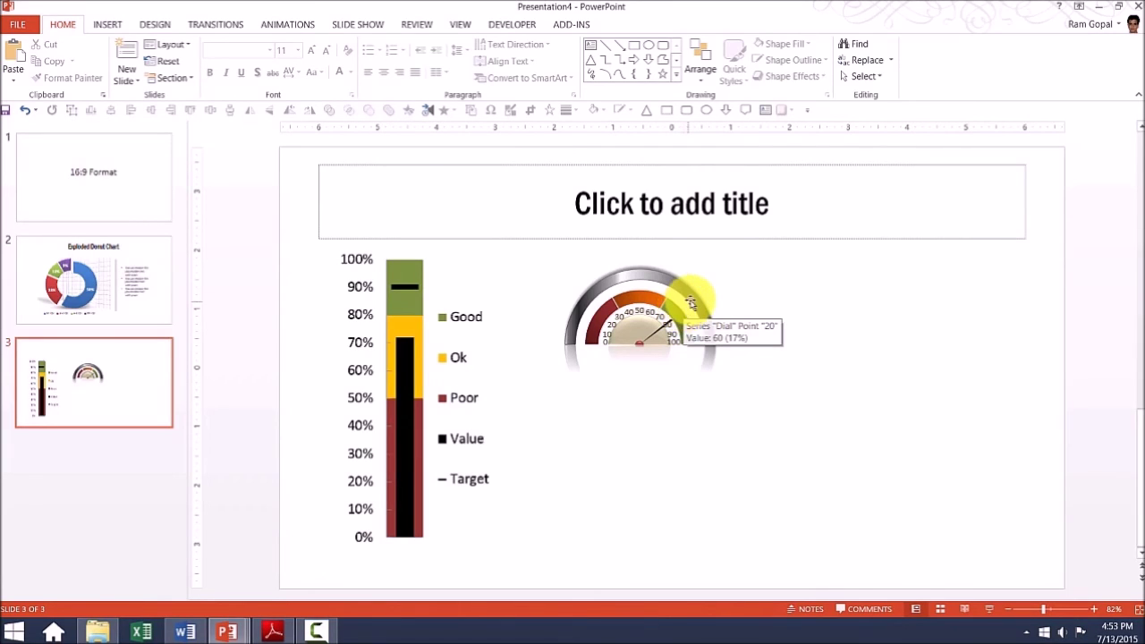
Step: Copy the updated dial group and paste it into the blank Word document Document1
{"action": "left_click", "coordinate": [690, 300]}
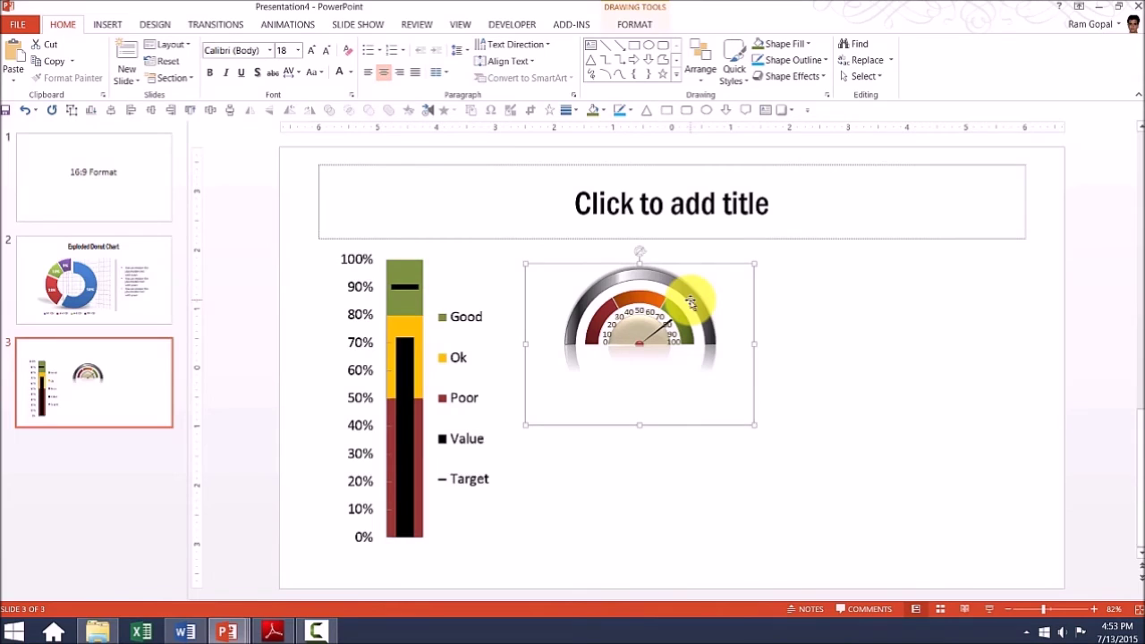
{"action": "right_click", "coordinate": [690, 303]}
{"action": "key", "text": "Escape"}
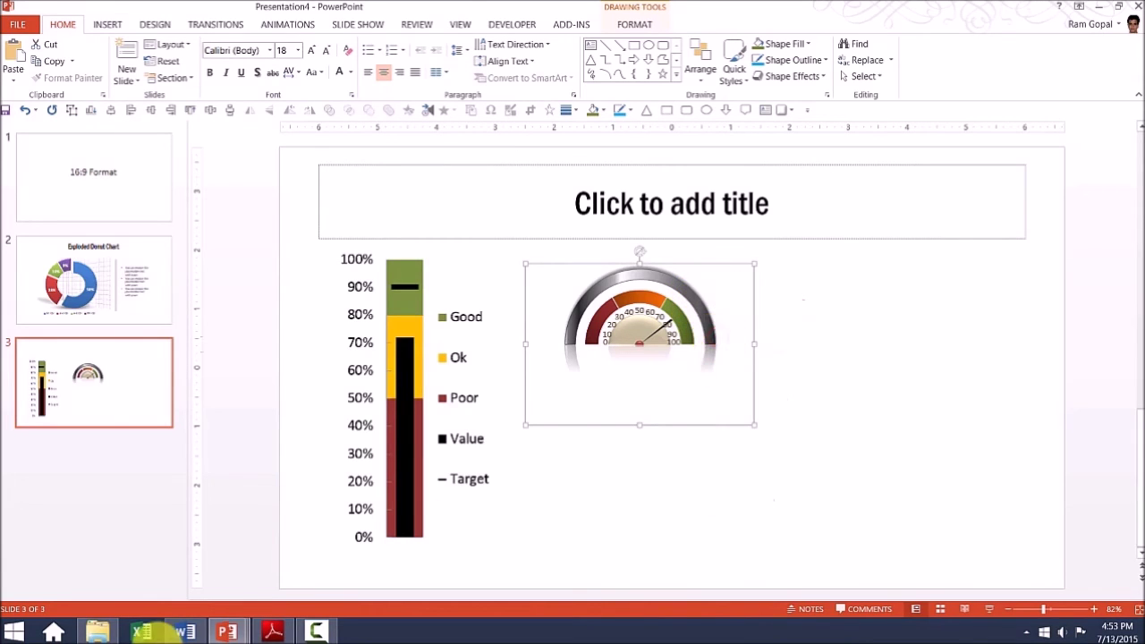
{"action": "left_click", "coordinate": [177, 634]}
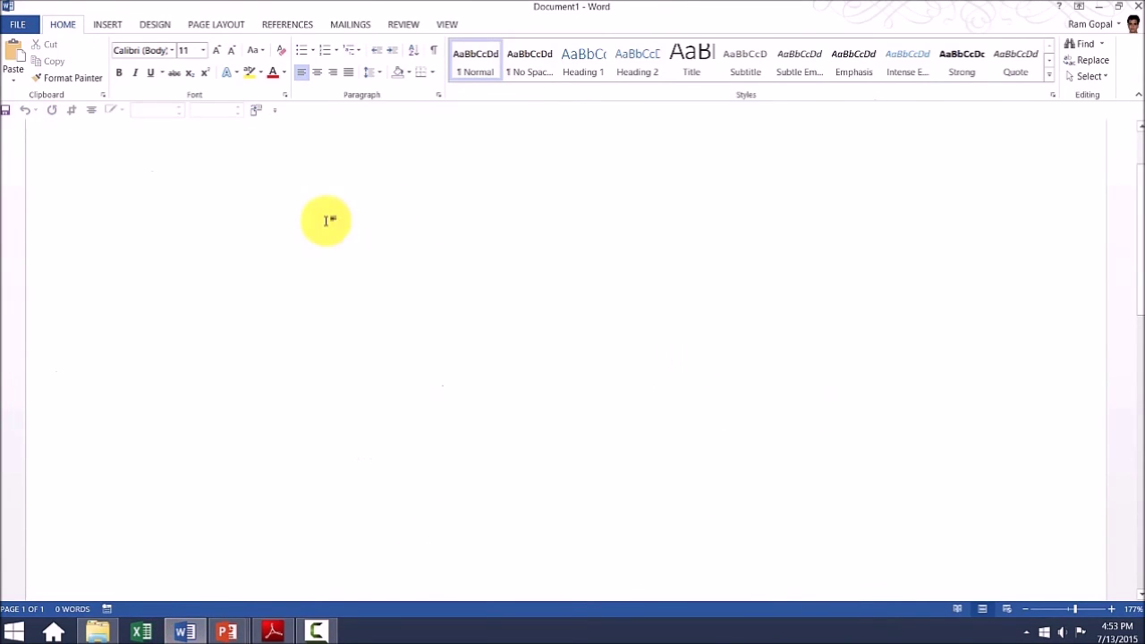
{"action": "left_click", "coordinate": [14, 61]}
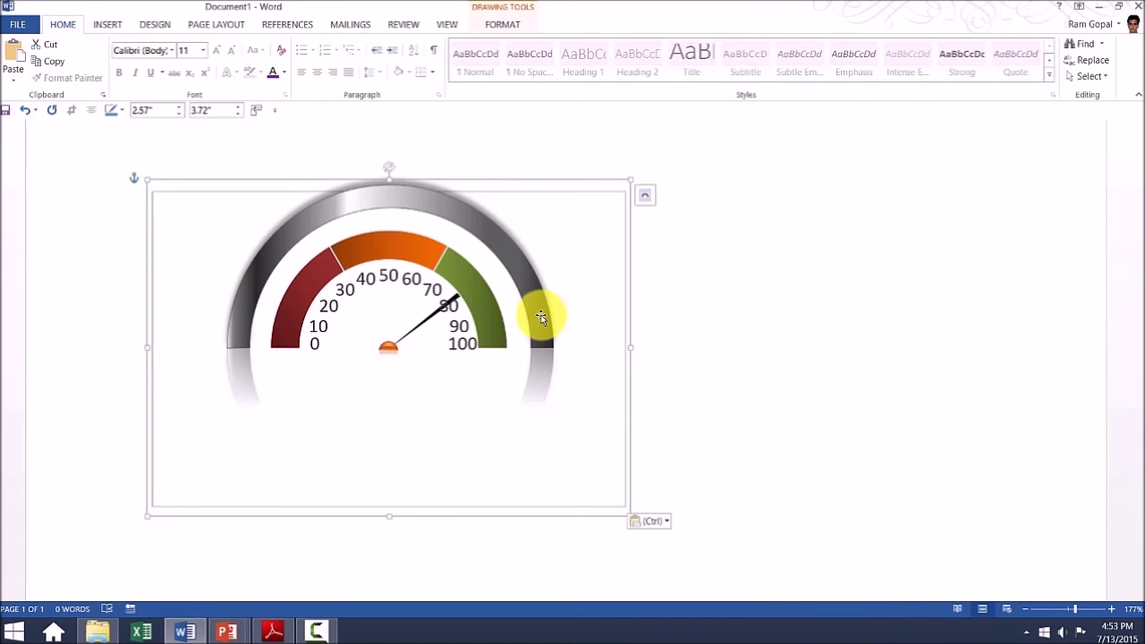
Step: Set the Percentage in cell C16 of the pasted Word dial's data sheet to 50 and close the sheet
{"action": "left_click", "coordinate": [387, 277]}
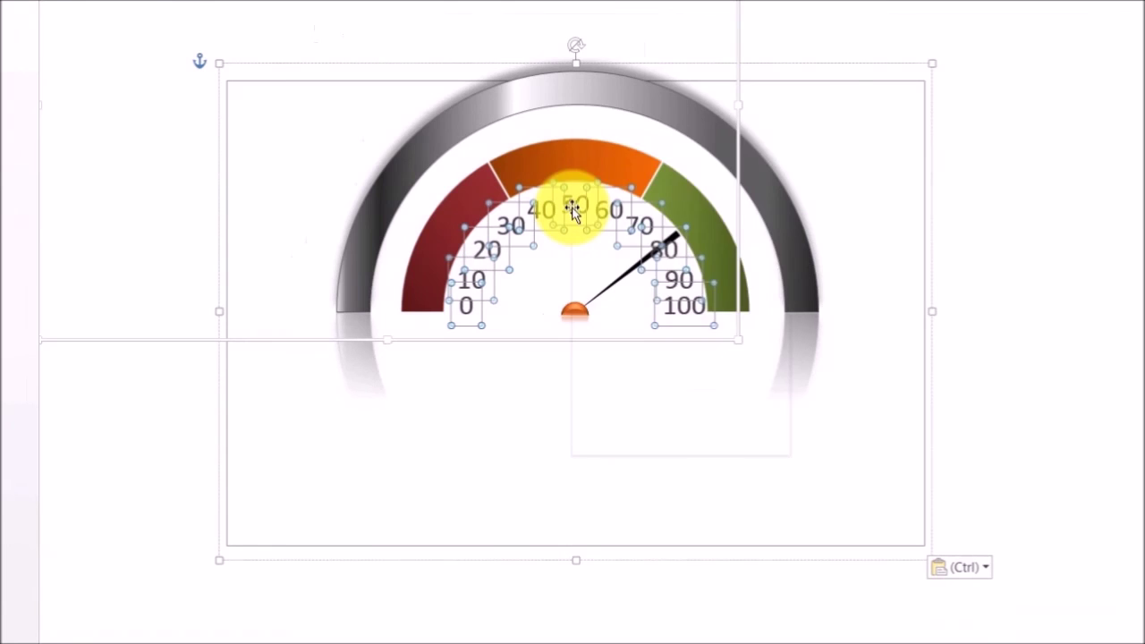
{"action": "right_click", "coordinate": [573, 210]}
{"action": "left_click", "coordinate": [614, 327]}
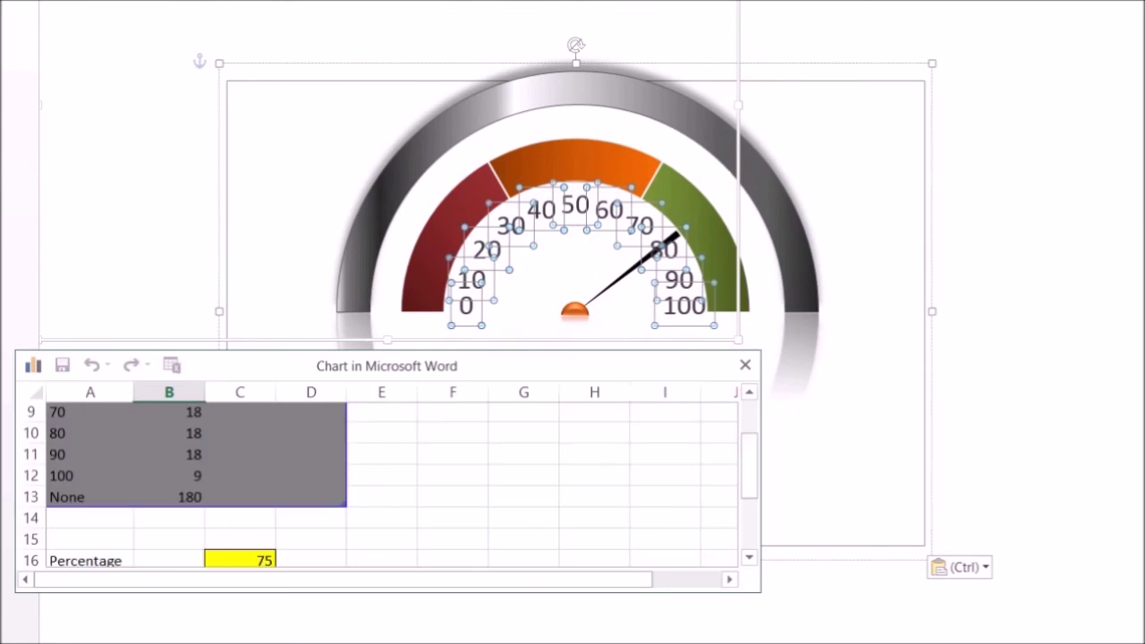
{"action": "left_click_drag", "start_coordinate": [750, 421], "coordinate": [744, 525]}
{"action": "left_click", "coordinate": [249, 458]}
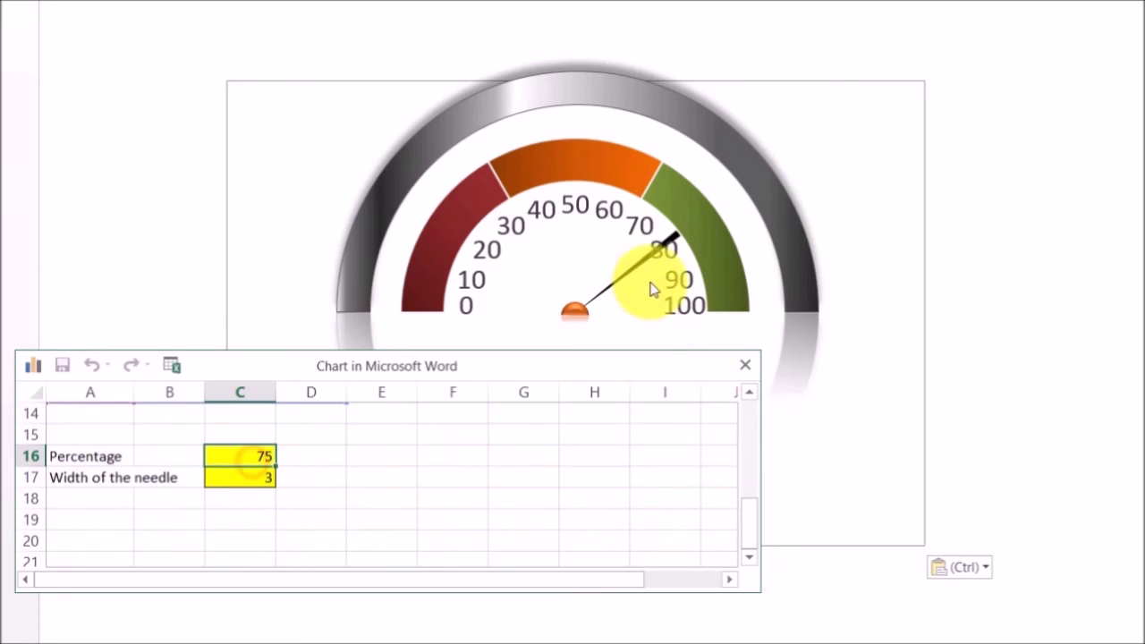
{"action": "type", "text": "5"}
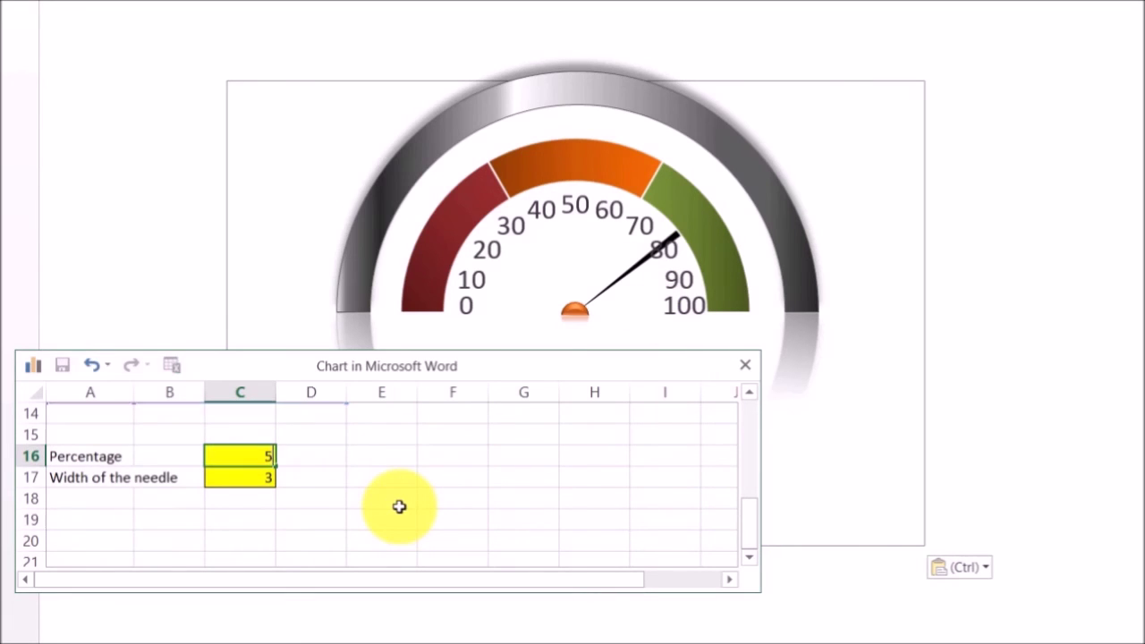
{"action": "type", "text": "0"}
{"action": "left_click", "coordinate": [452, 478]}
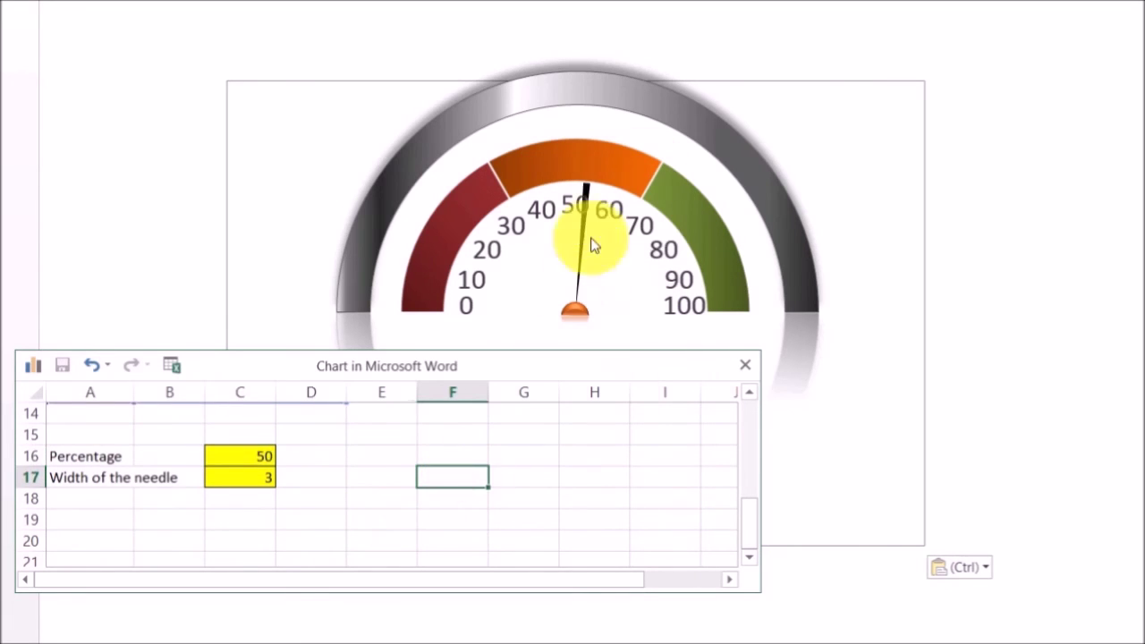
{"action": "left_click", "coordinate": [745, 365]}
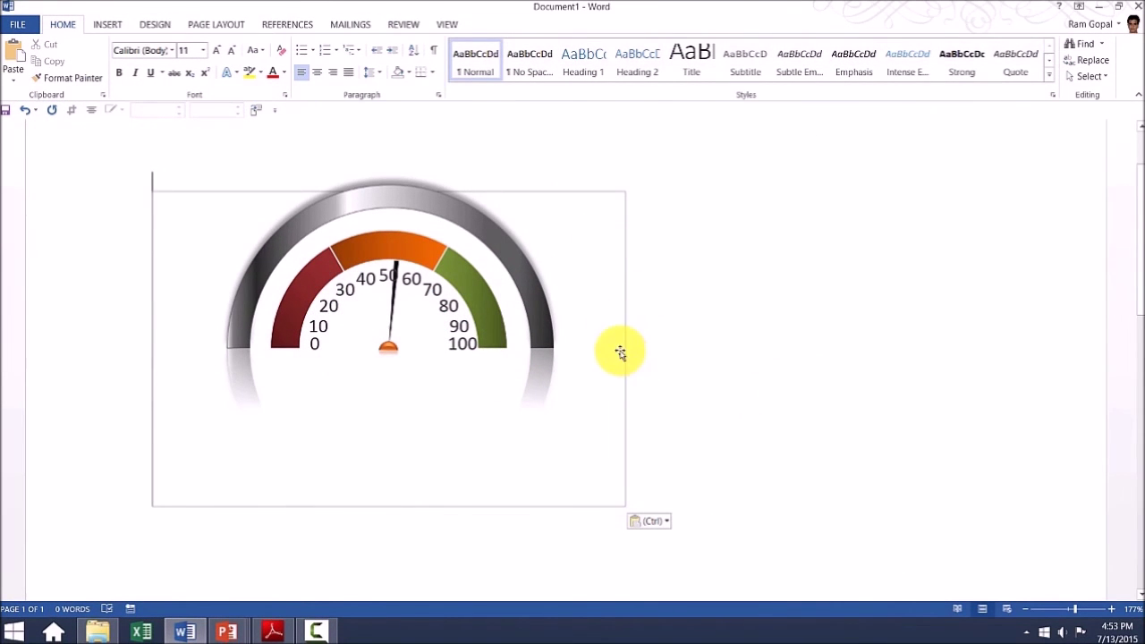
Step: Remove the outline from the chart area of the pasted dial in the Word document and deselect it
{"action": "left_click", "coordinate": [622, 266]}
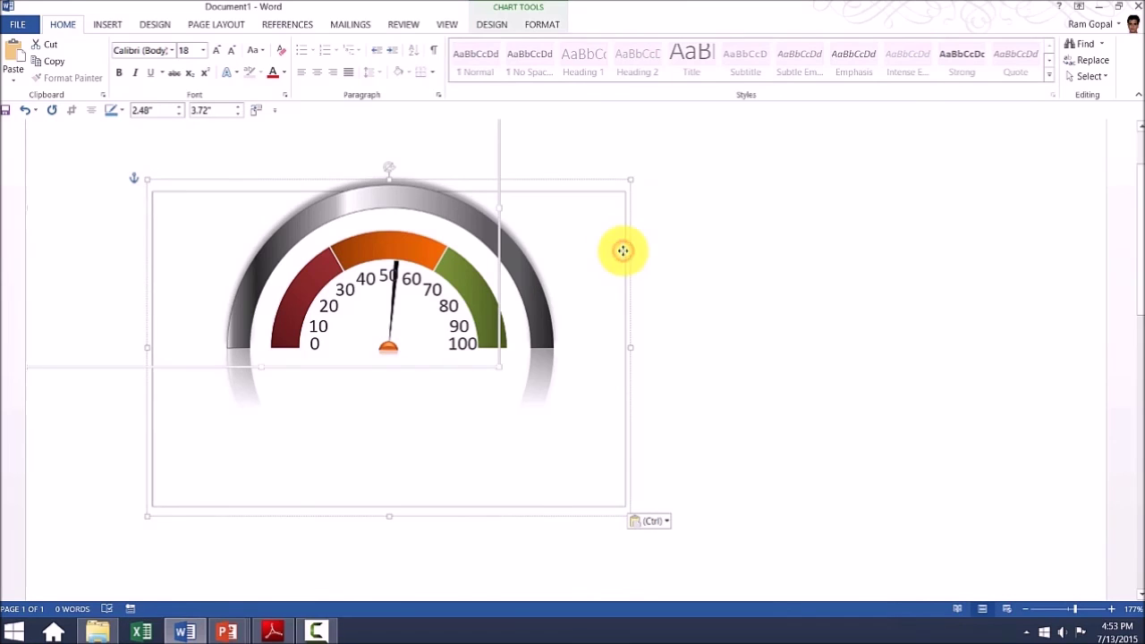
{"action": "left_click", "coordinate": [555, 22]}
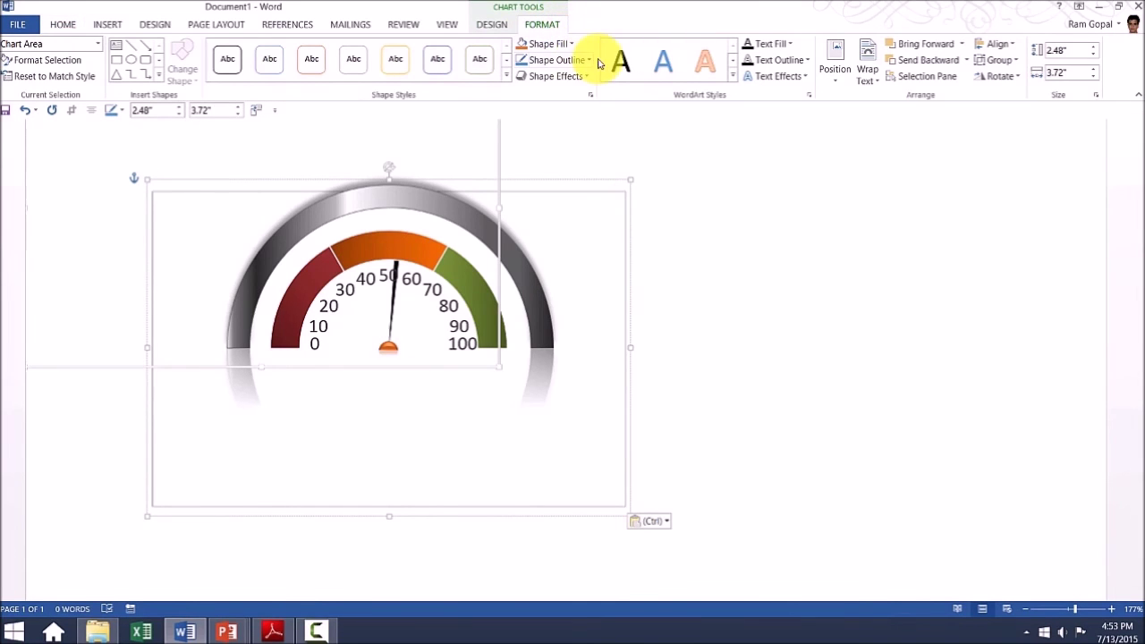
{"action": "left_click", "coordinate": [589, 60]}
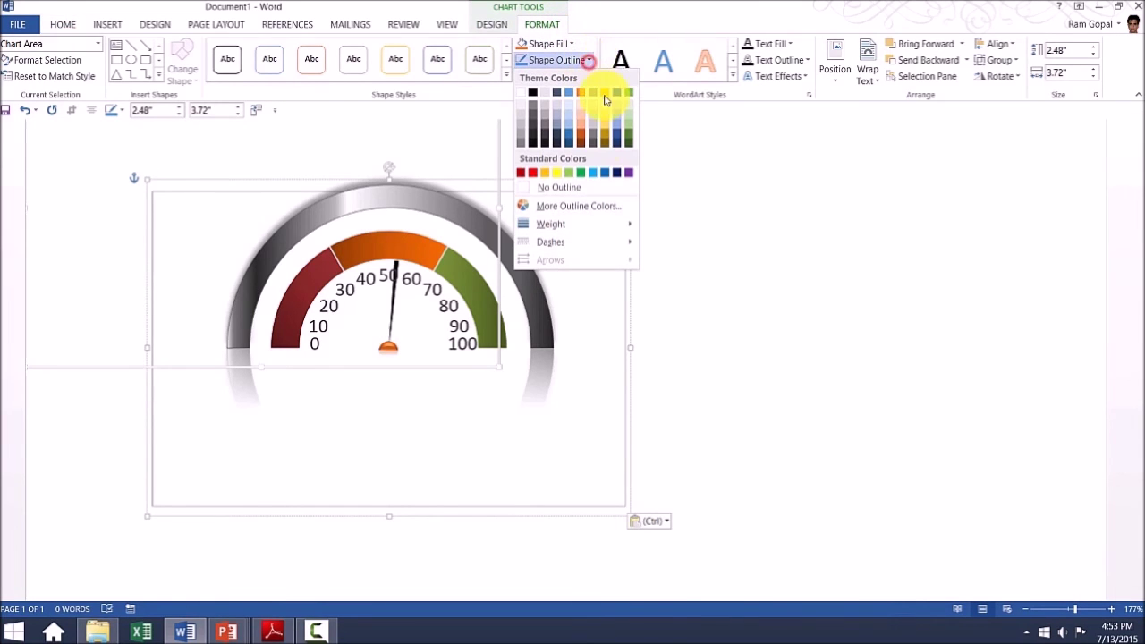
{"action": "left_click", "coordinate": [578, 188]}
{"action": "left_click", "coordinate": [788, 328]}
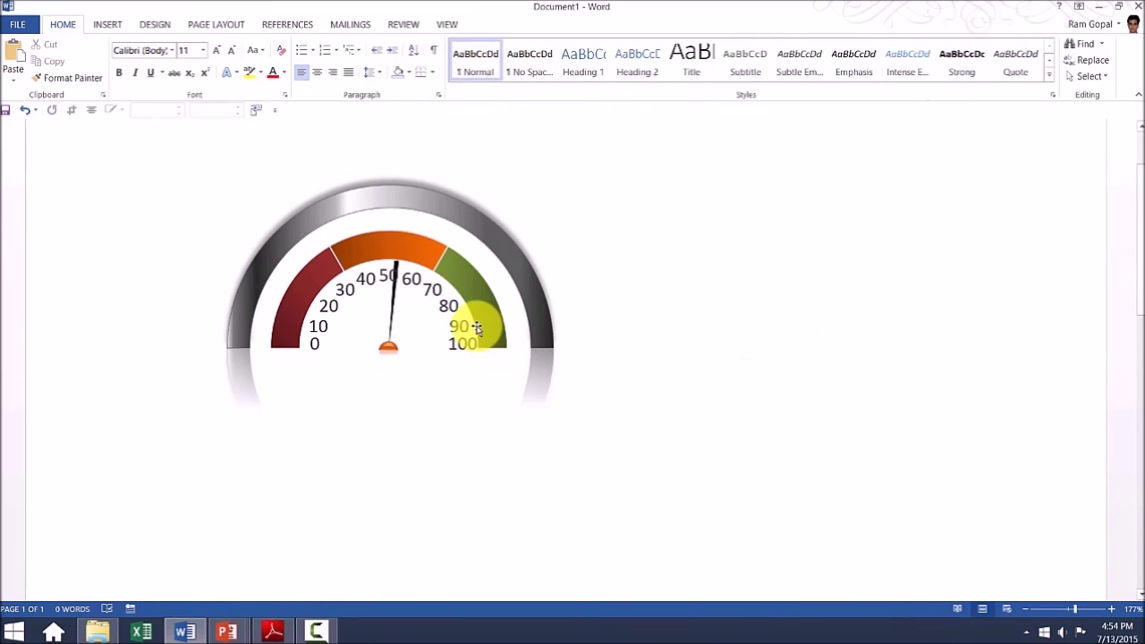
Step: In the PowerPoint presentation, copy the dial group on slide 3, paste it and place the copy to the right of the original
{"action": "mouse_move", "coordinate": [477, 328]}
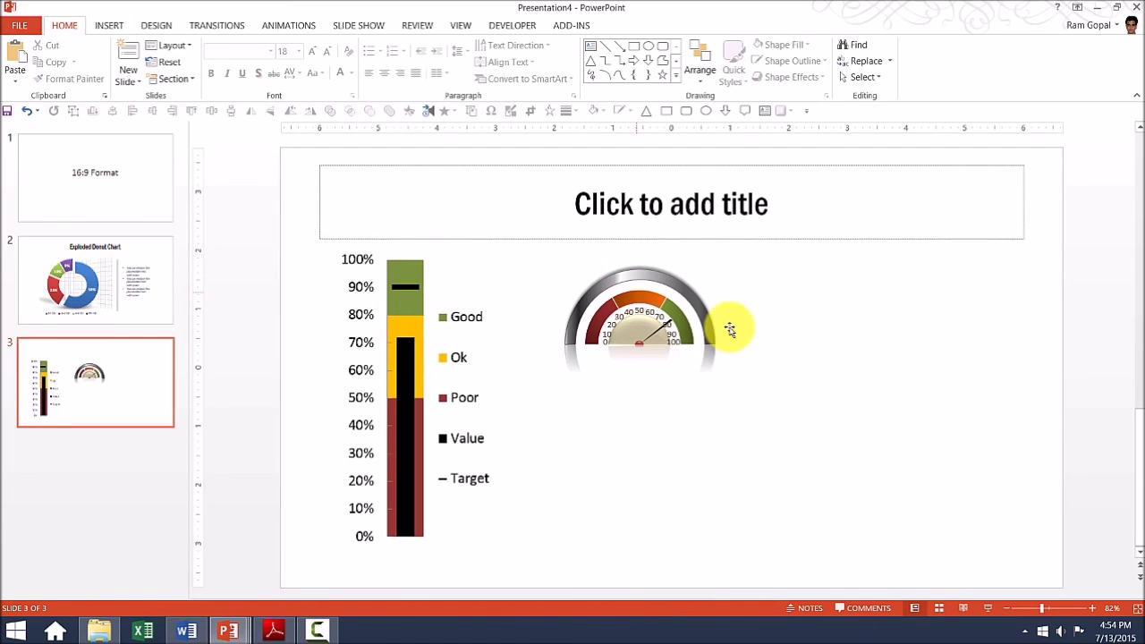
{"action": "left_click_drag", "start_coordinate": [731, 330], "coordinate": [727, 332]}
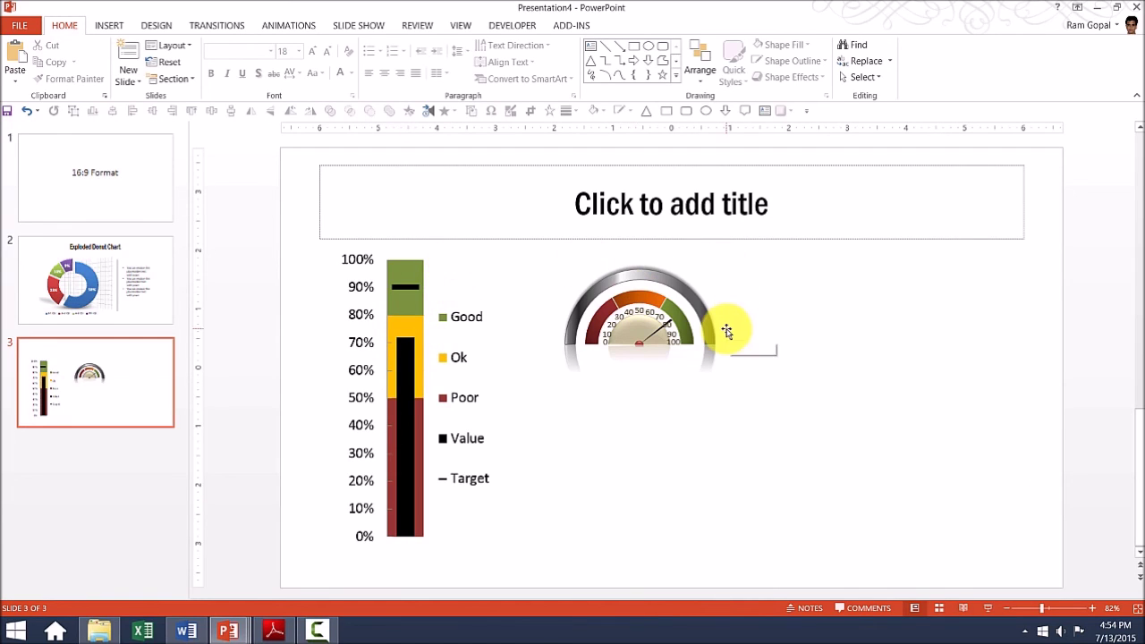
{"action": "left_click", "coordinate": [624, 283]}
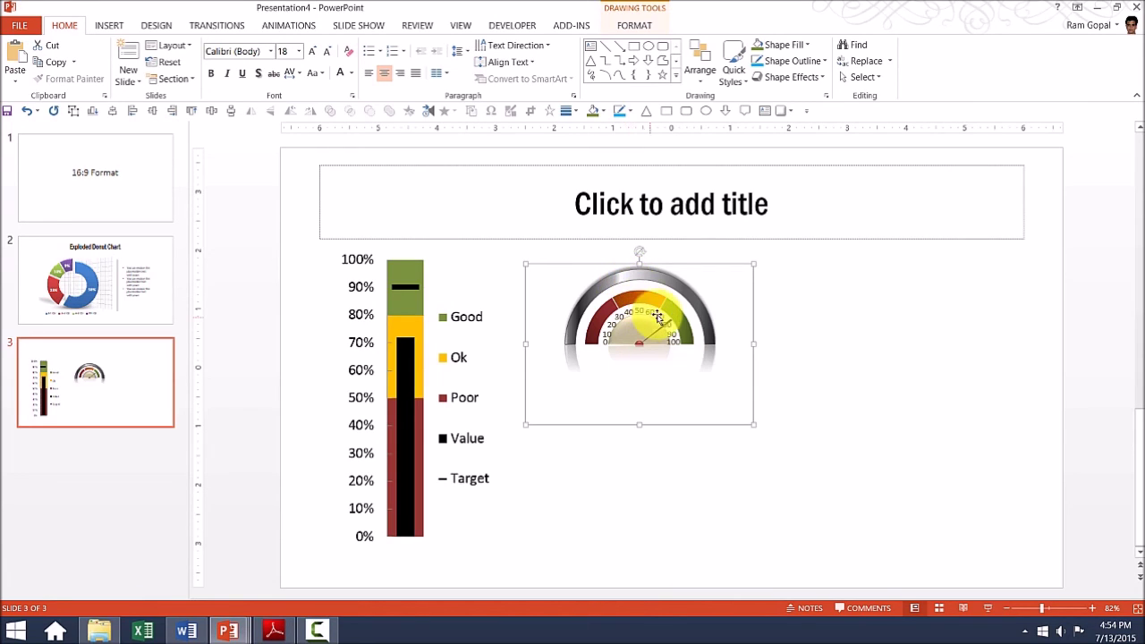
{"action": "right_click", "coordinate": [667, 291]}
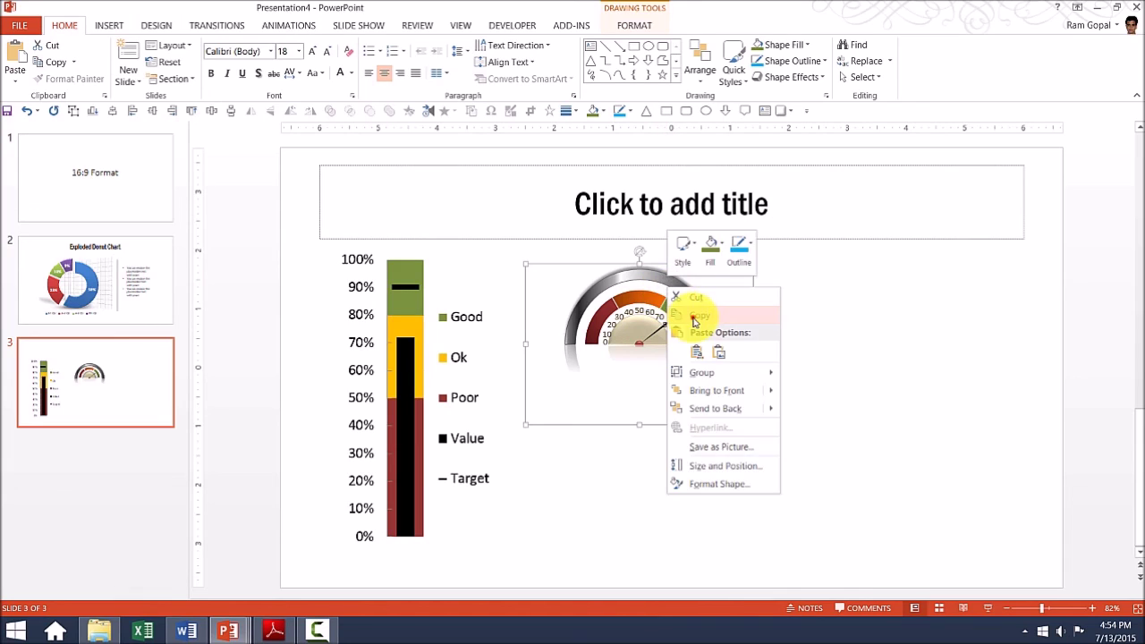
{"action": "left_click", "coordinate": [707, 315]}
{"action": "right_click", "coordinate": [907, 354]}
{"action": "left_click", "coordinate": [939, 391]}
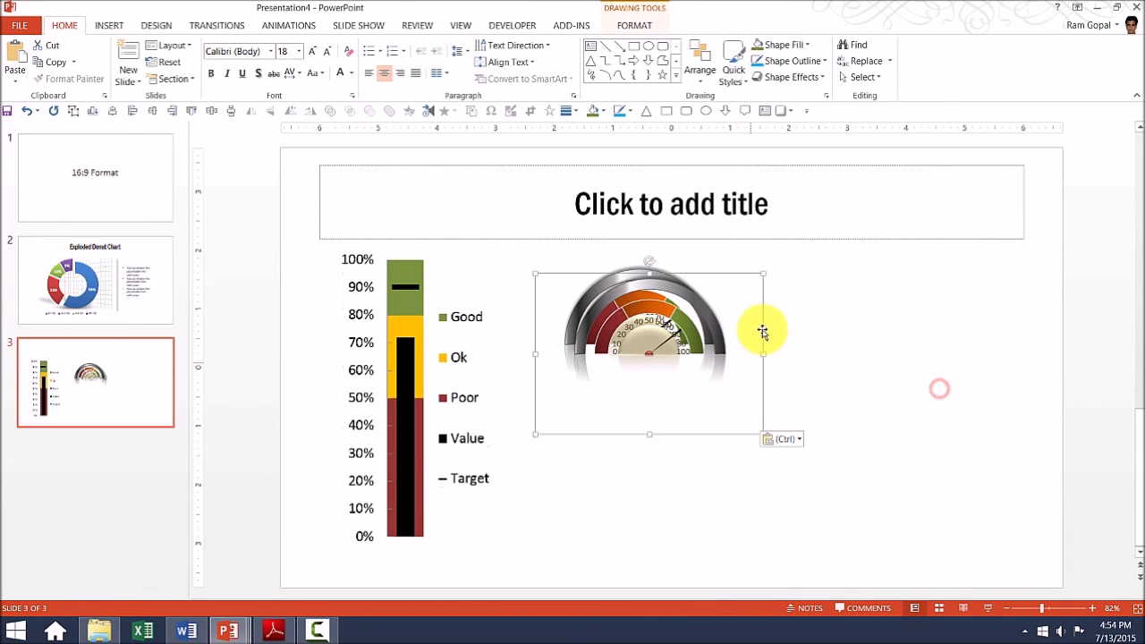
{"action": "left_click_drag", "start_coordinate": [760, 307], "coordinate": [972, 289]}
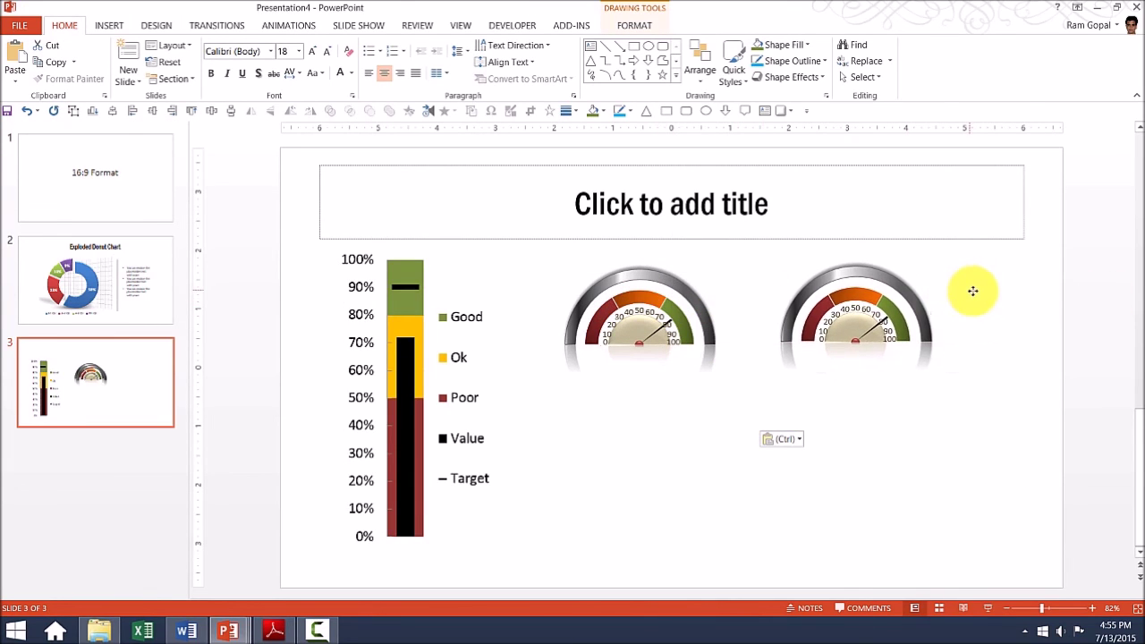
Step: Set the Percentage in cell C16 of the copied dial's data sheet to 25, close the sheet and deselect the dial
{"action": "left_click", "coordinate": [877, 332]}
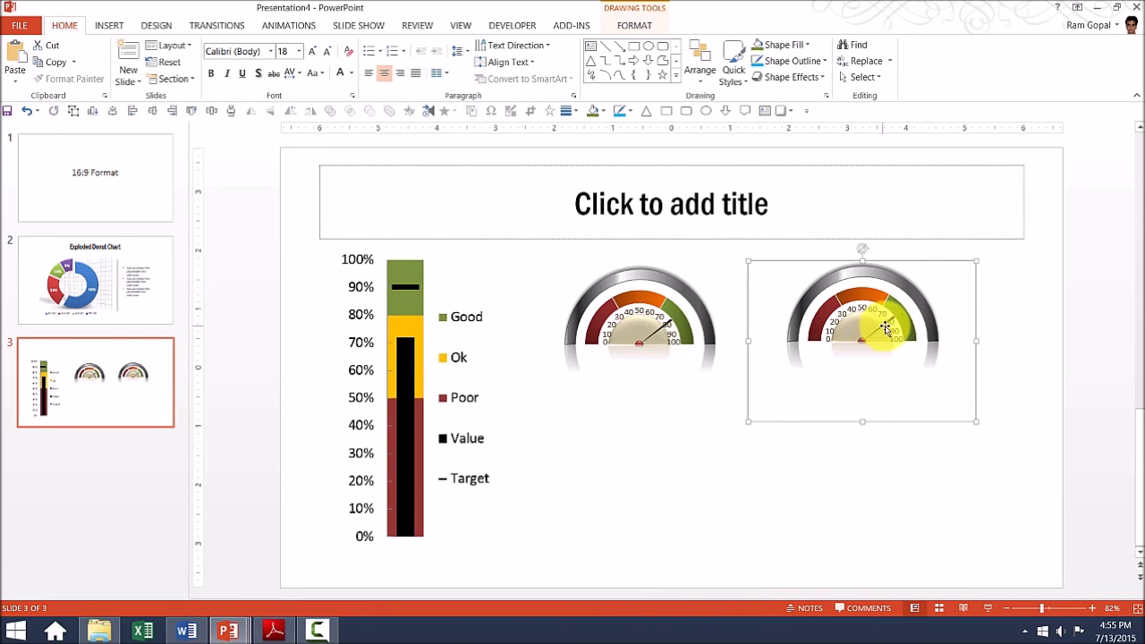
{"action": "right_click", "coordinate": [885, 327]}
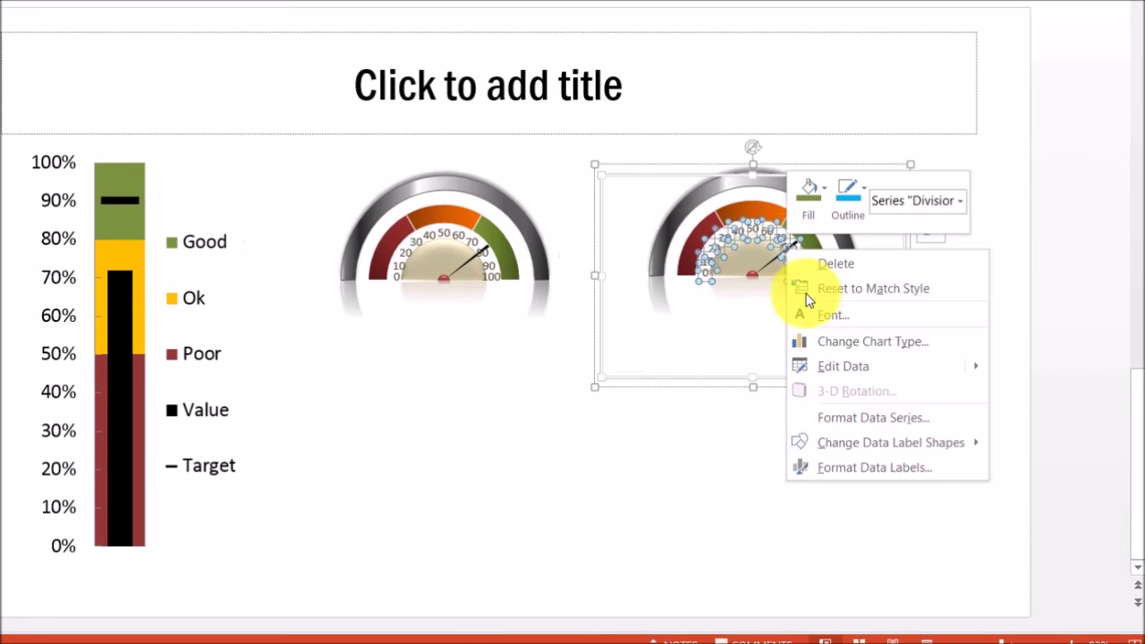
{"action": "left_click", "coordinate": [829, 366]}
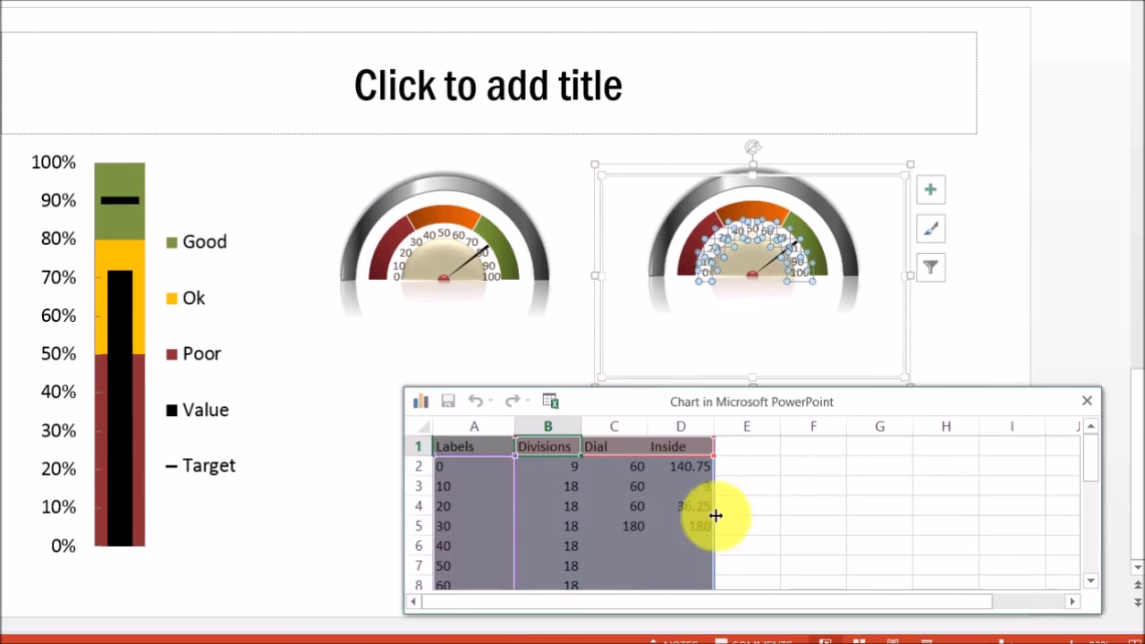
{"action": "left_click_drag", "start_coordinate": [1093, 460], "coordinate": [1104, 554]}
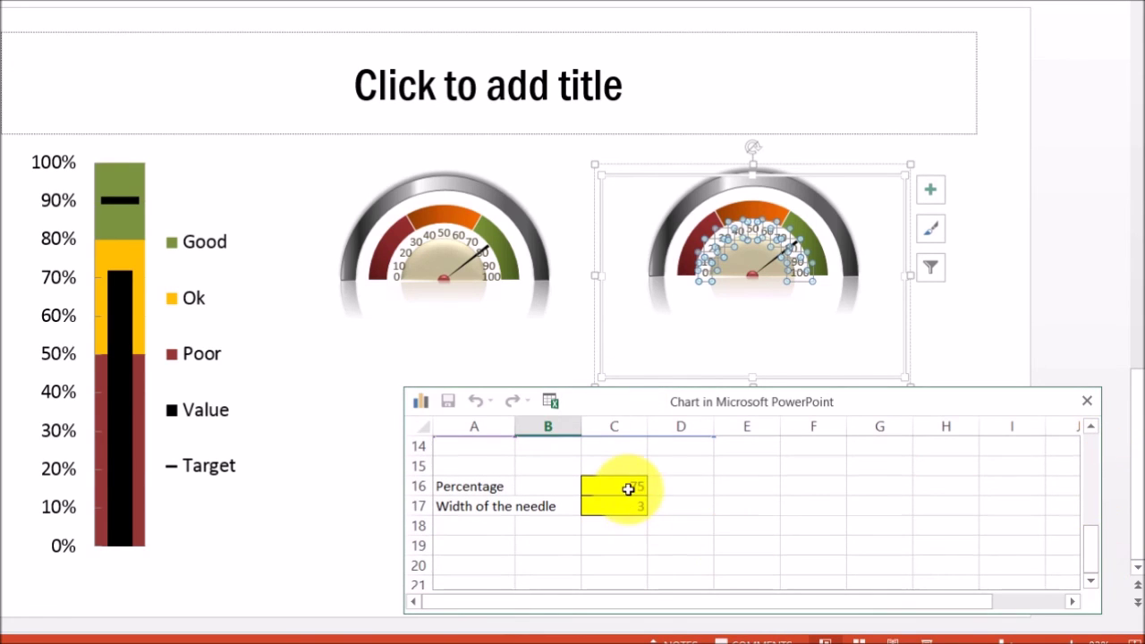
{"action": "left_click", "coordinate": [628, 489]}
{"action": "type", "text": "25"}
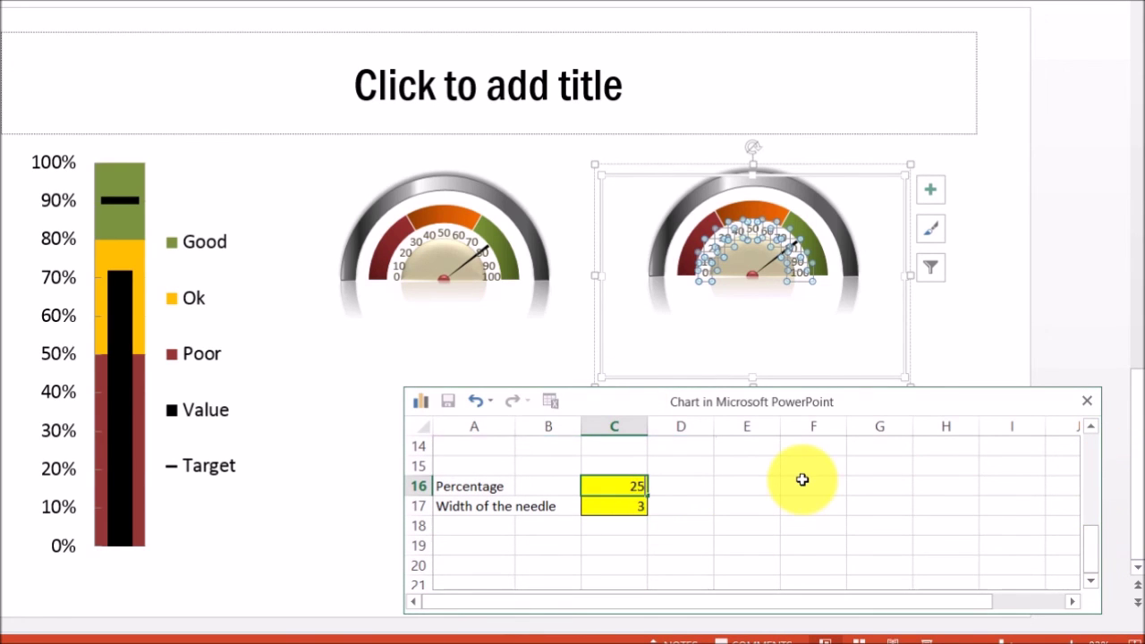
{"action": "left_click", "coordinate": [816, 483]}
{"action": "left_click", "coordinate": [1088, 404]}
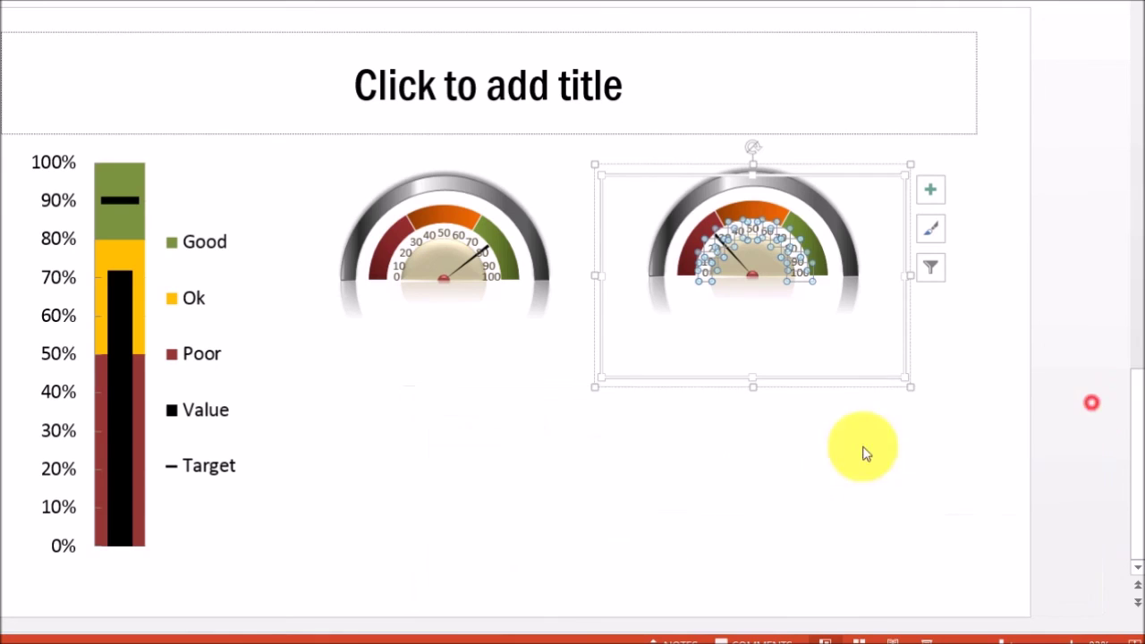
{"action": "left_click", "coordinate": [775, 476]}
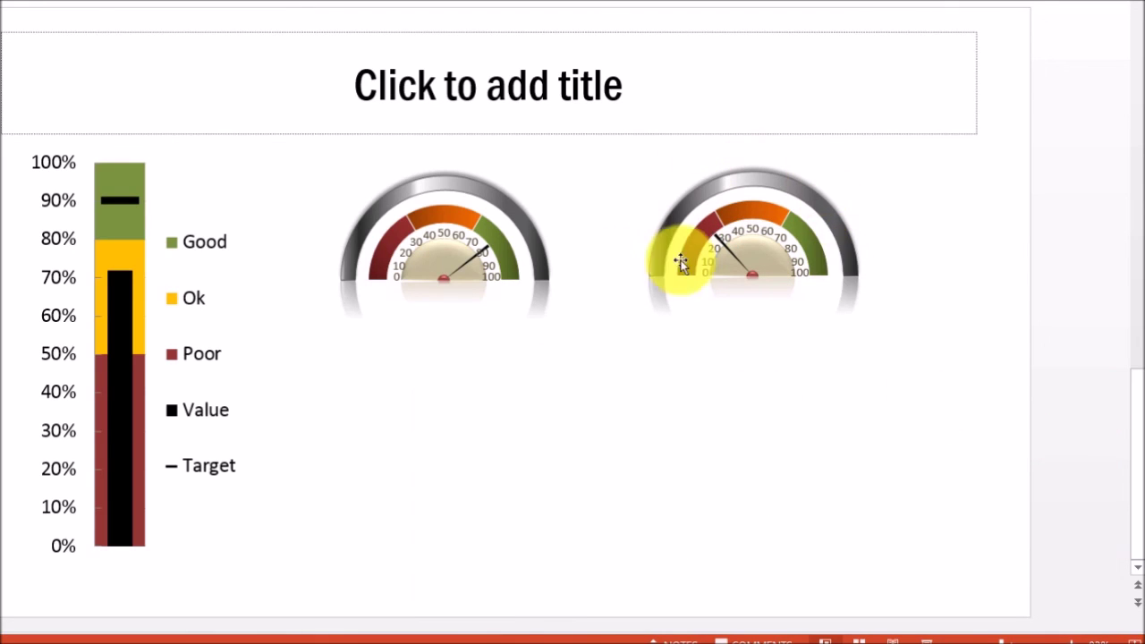